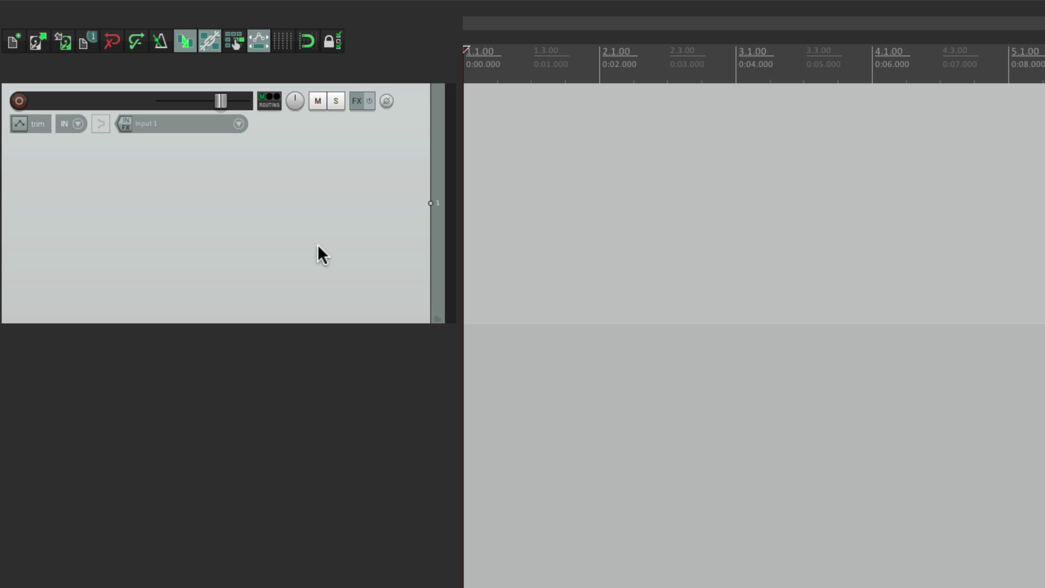
# Delete the existing track and insert the VSTi: ReaSynth (Cockos) instrument on a new track
pyautogui.press('Delete')
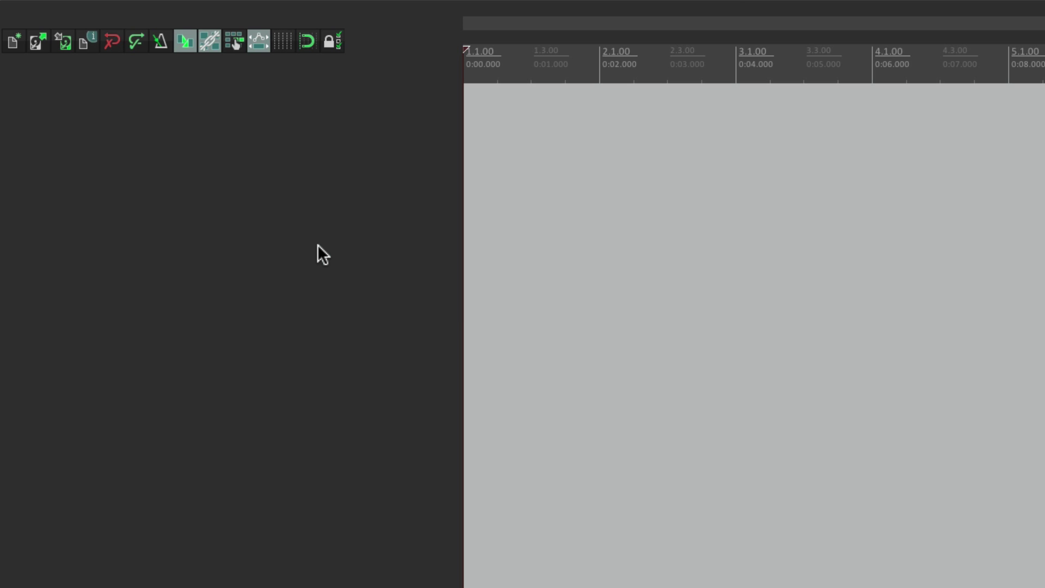
pyautogui.click(313, 8)
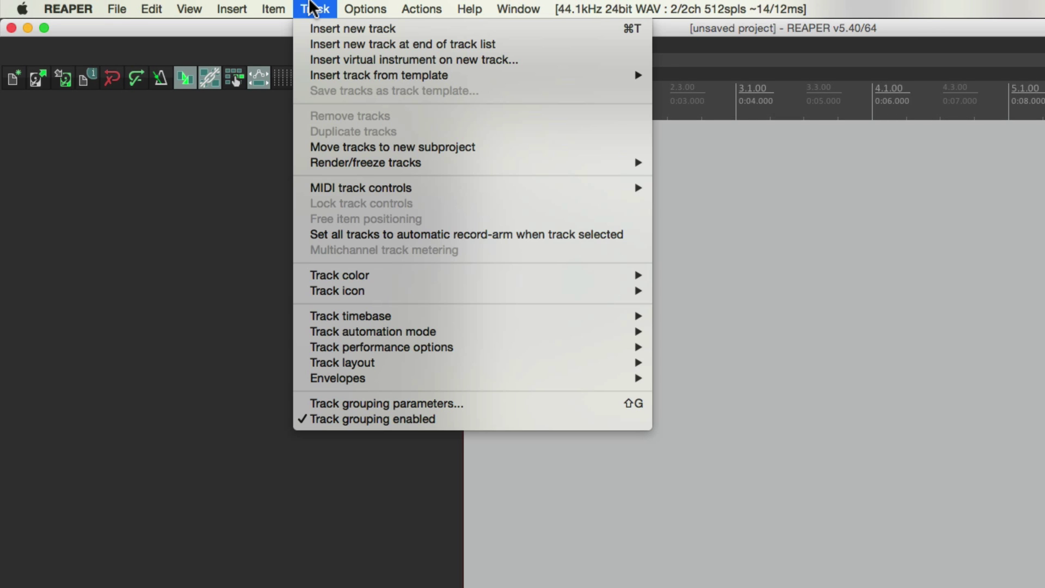
pyautogui.click(299, 58)
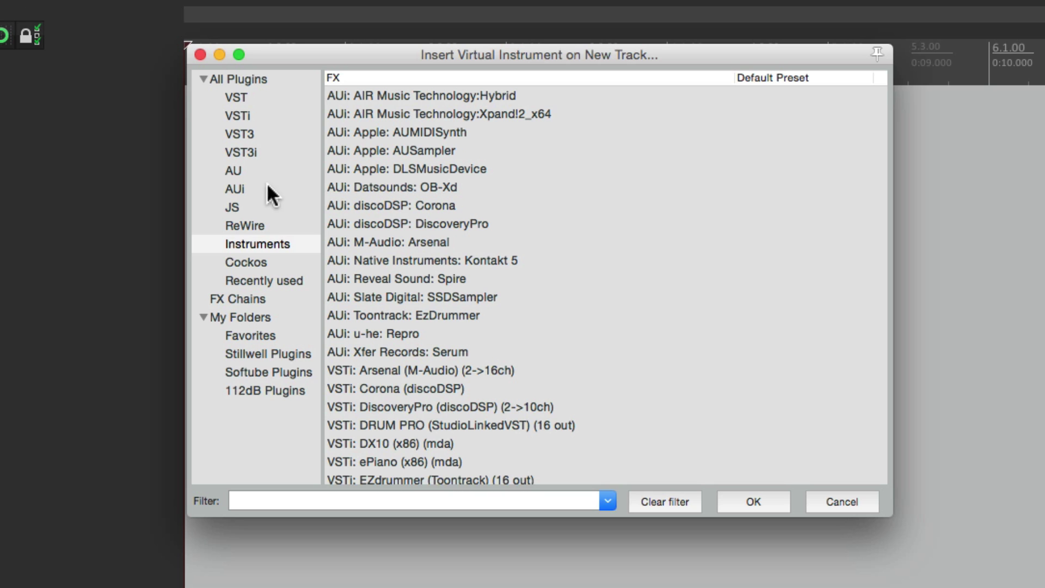
pyautogui.click(293, 240)
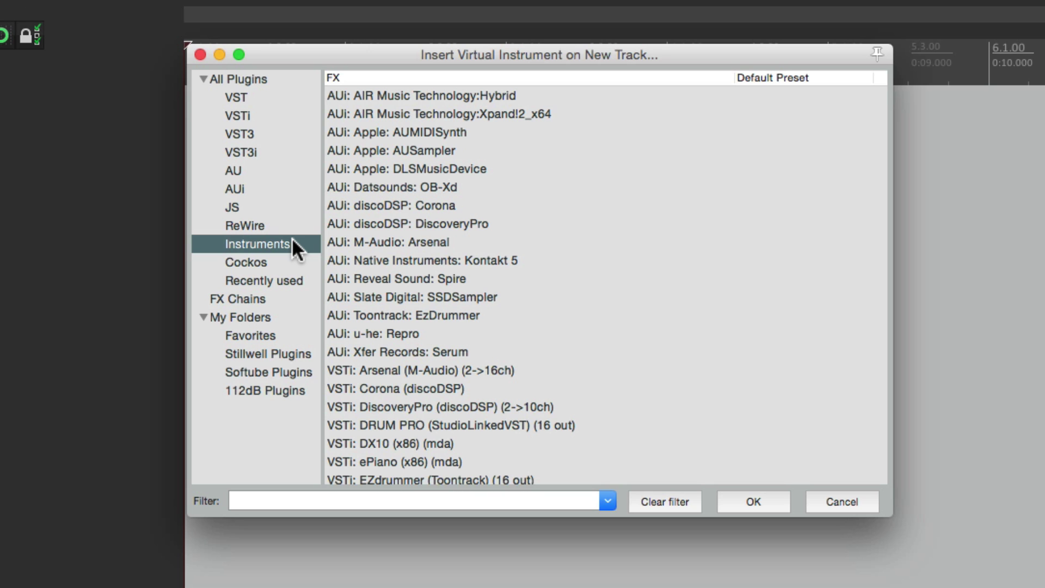
pyautogui.scroll(-5, 489, 264)
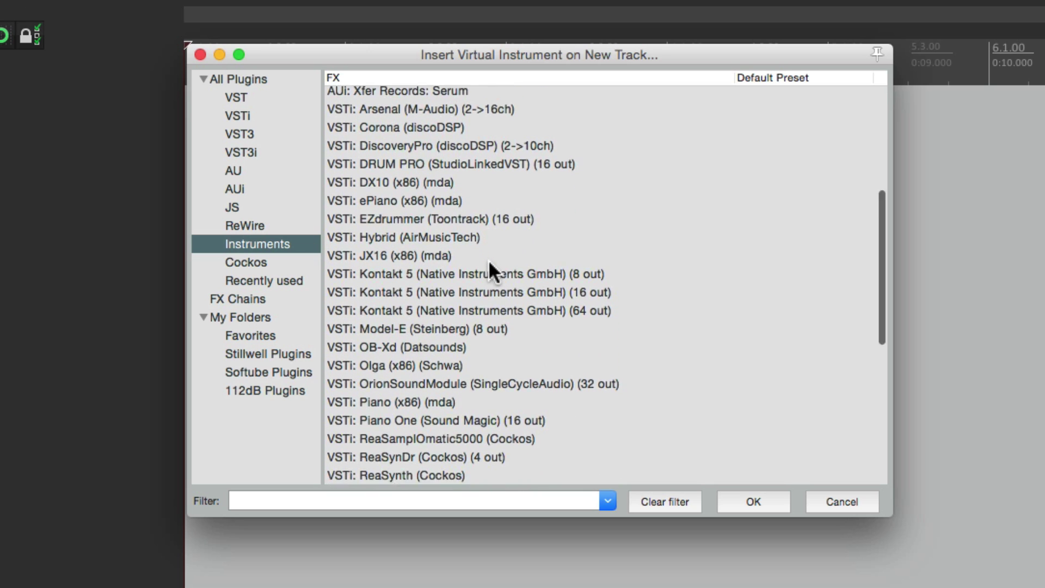
pyautogui.scroll(-3, 488, 259)
pyautogui.click(473, 304)
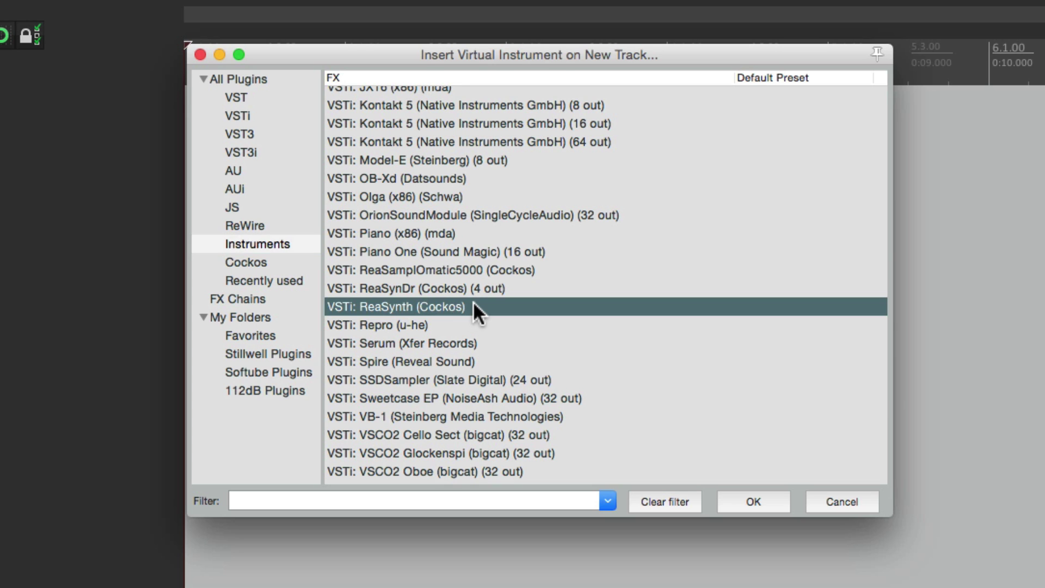
pyautogui.doubleClick(473, 306)
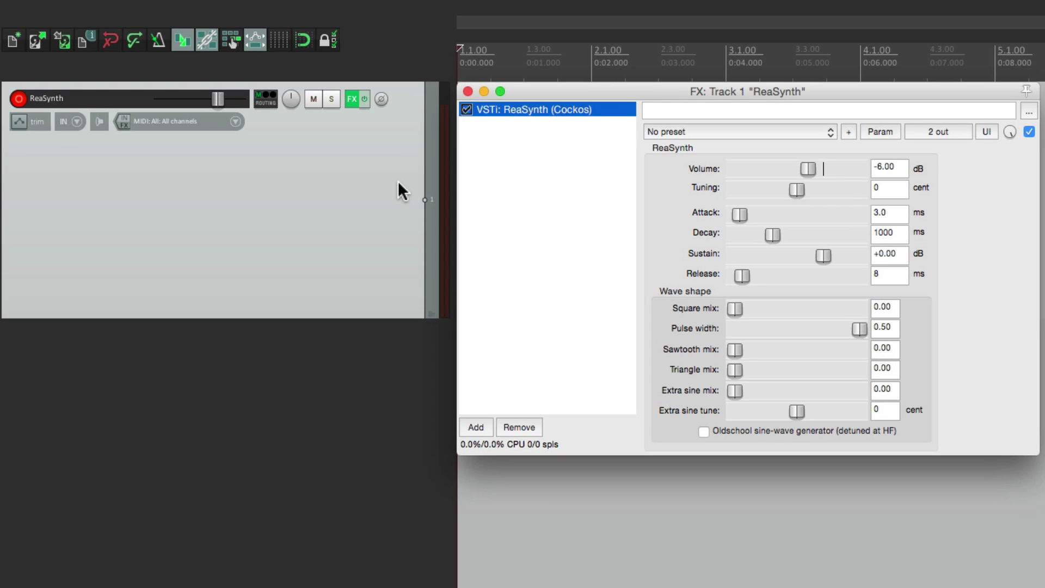
# Examine the ReaSynth track's MIDI input devices and channel options
pyautogui.click(234, 121)
pyautogui.moveTo(244, 161)
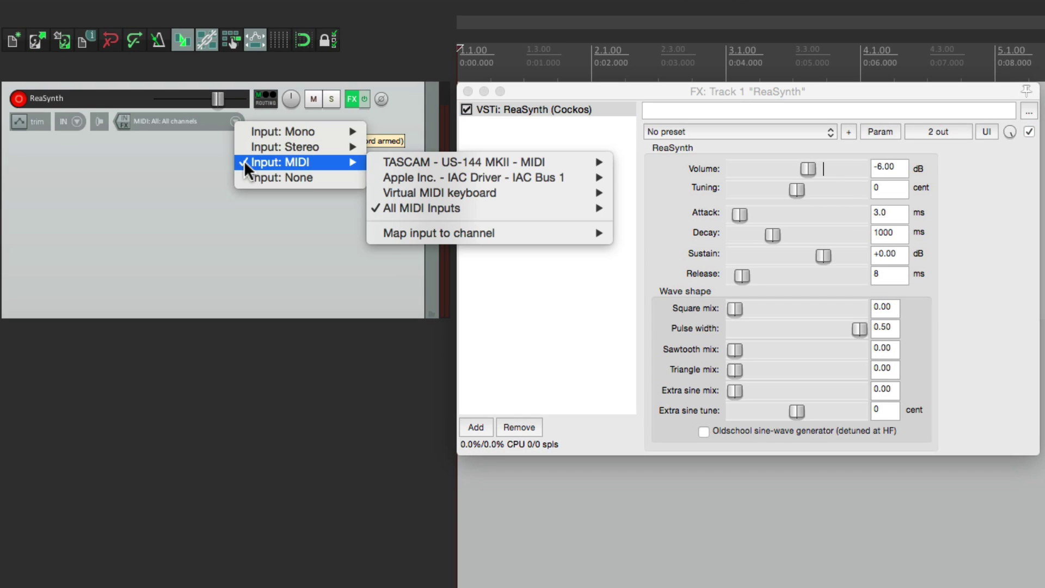
pyautogui.moveTo(400, 207)
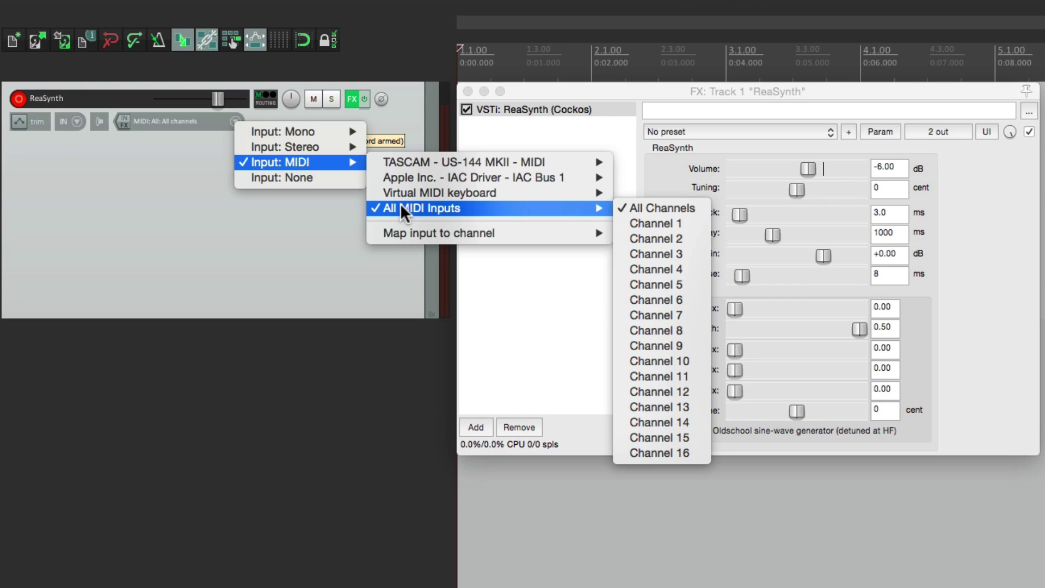
pyautogui.click(249, 217)
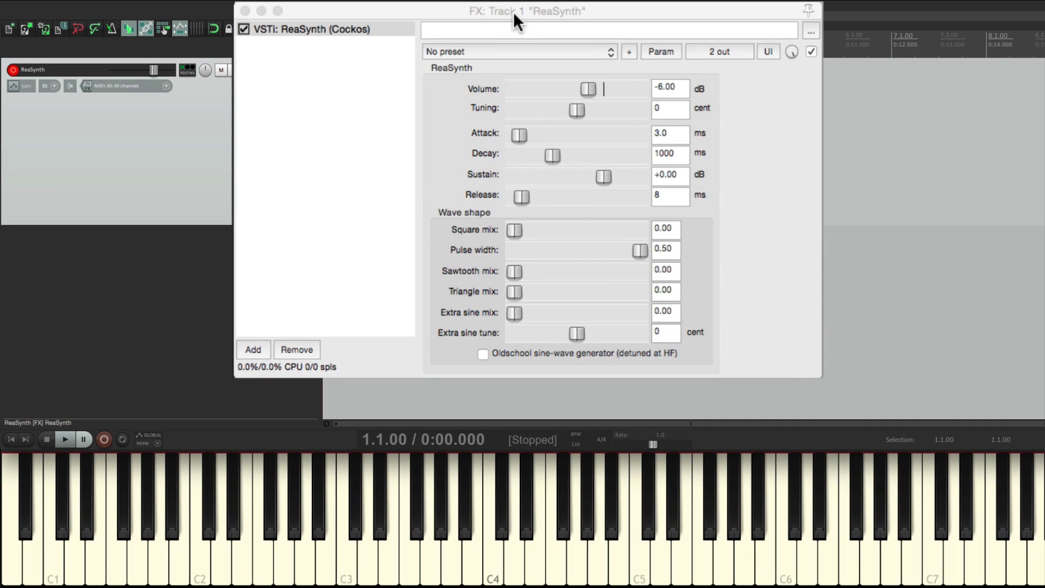
# Look through ReaSynth's available presets without loading one
pyautogui.click(736, 91)
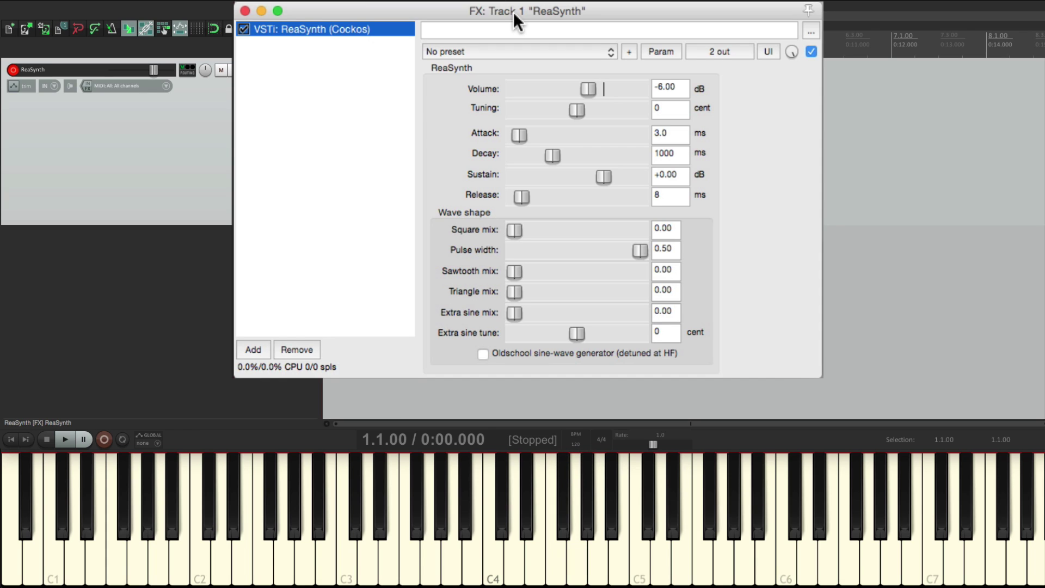
pyautogui.click(527, 51)
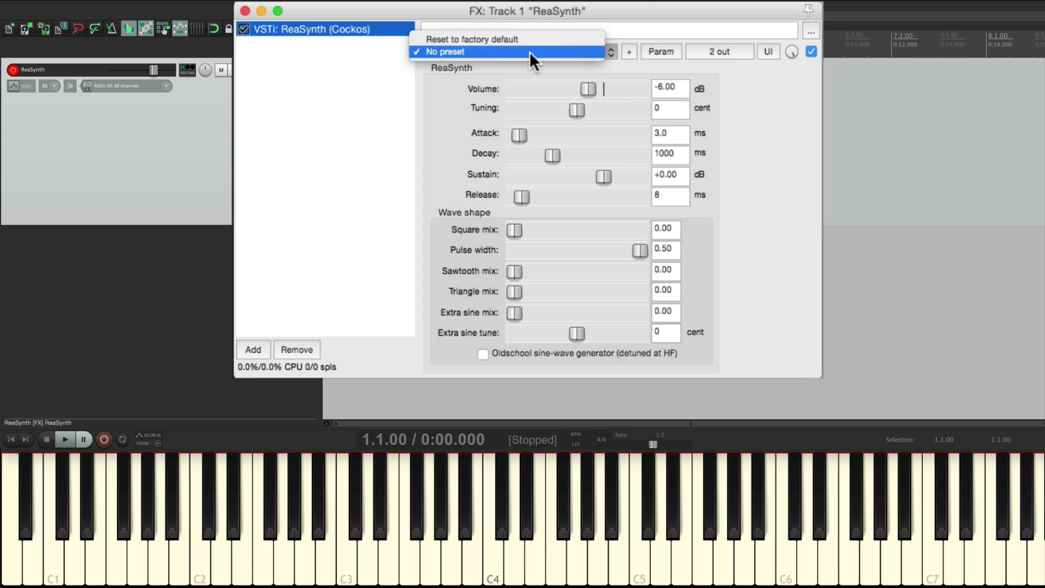
pyautogui.click(528, 34)
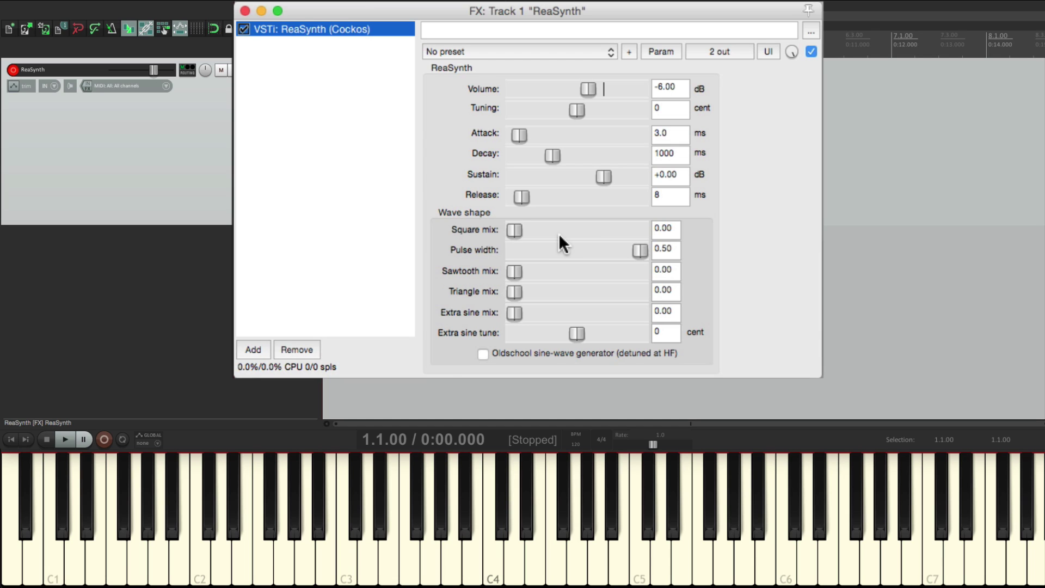
# Try ReaSynth's square mix at 1.00 and return it to 0.00
pyautogui.moveTo(515, 231); pyautogui.dragTo(607, 231)
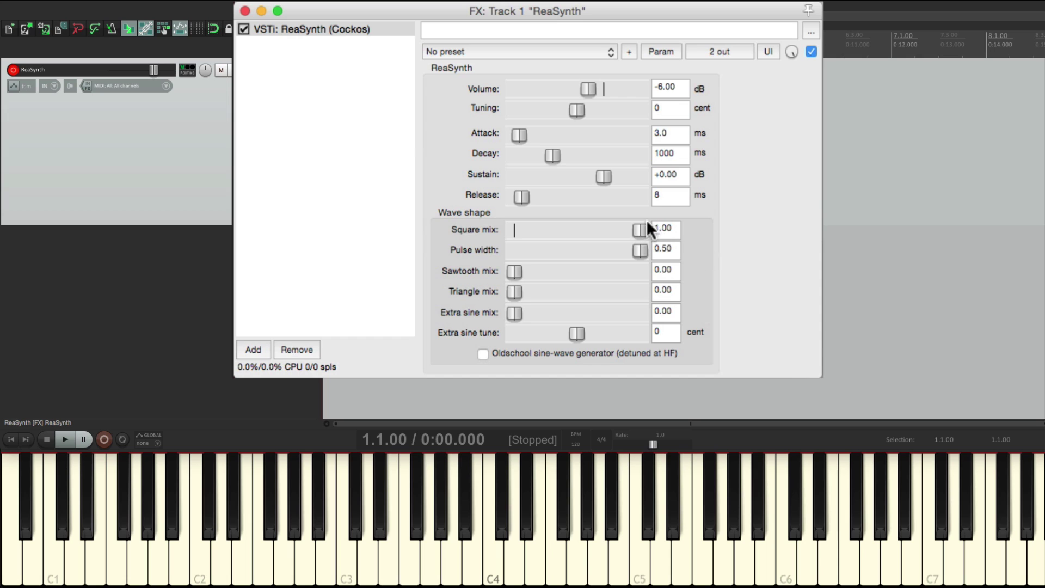
pyautogui.moveTo(644, 221); pyautogui.dragTo(487, 237)
pyautogui.moveTo(514, 229); pyautogui.dragTo(481, 229)
# Try the sawtooth mix and the triangle mix at maximum one after the other, returning each to 0.00
pyautogui.moveTo(515, 269); pyautogui.dragTo(645, 278)
pyautogui.moveTo(642, 266); pyautogui.dragTo(482, 269)
pyautogui.moveTo(510, 293); pyautogui.dragTo(646, 296)
pyautogui.moveTo(641, 291); pyautogui.dragTo(500, 299)
# Set the extra sine mix to about 0.83 with its tune at 10 cents, and play a few test notes
pyautogui.moveTo(510, 313); pyautogui.dragTo(615, 315)
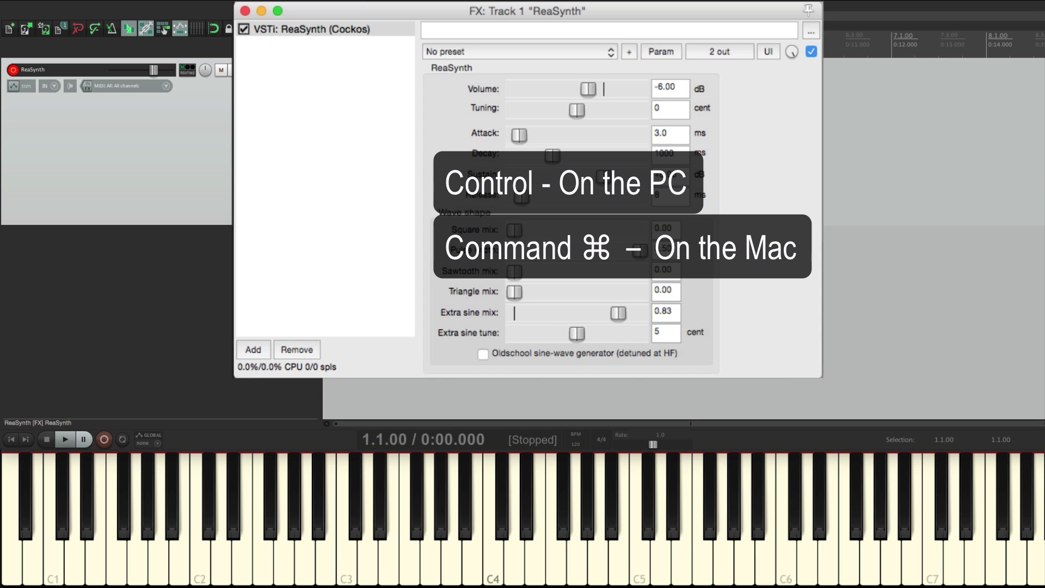
pyautogui.moveTo(577, 333); pyautogui.dragTo(578, 333)
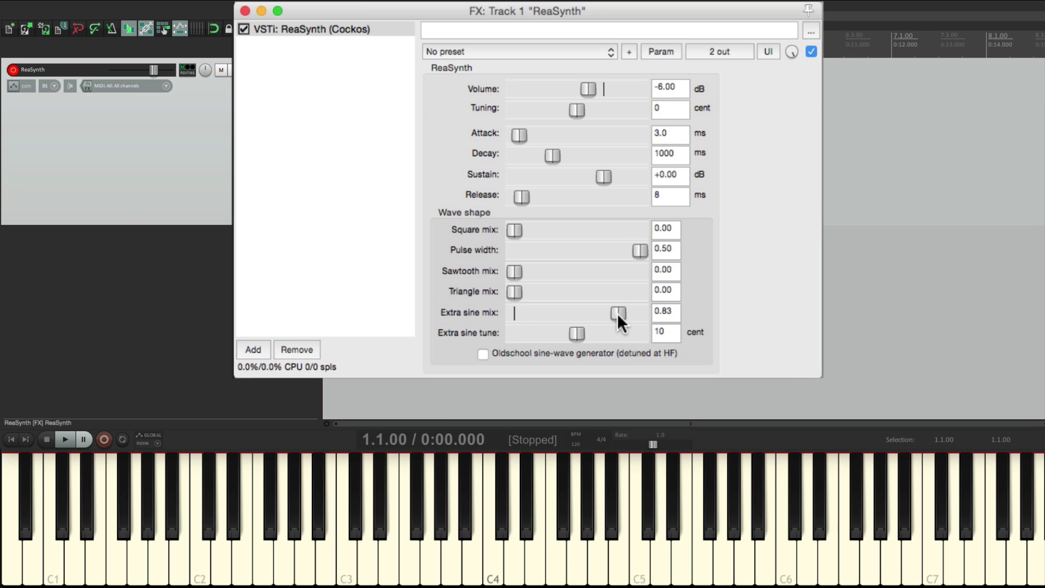
pyautogui.press('v')
pyautogui.press('n')
pyautogui.press(',')
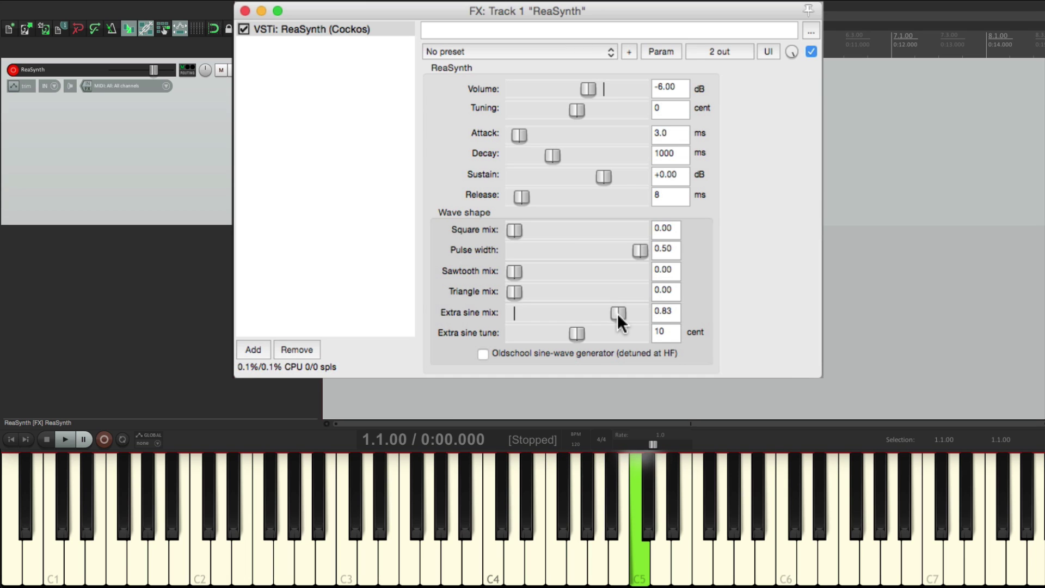
# Lower the extra sine mix to about 0.48 while playing test notes, and set its tune to about 24 cents
pyautogui.moveTo(617, 313); pyautogui.dragTo(573, 314)
pyautogui.press('m')
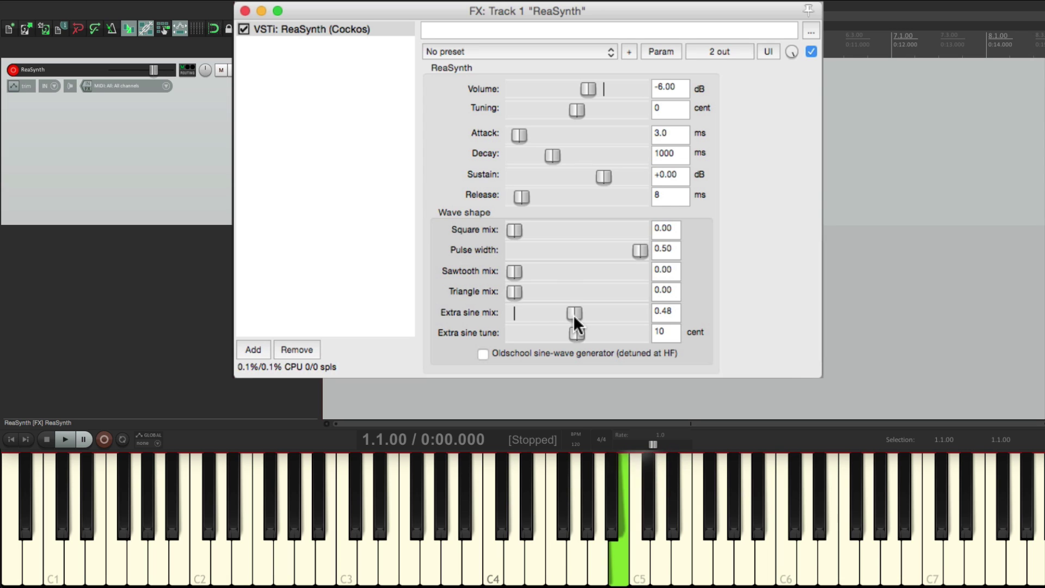
pyautogui.press('v')
pyautogui.press('z')
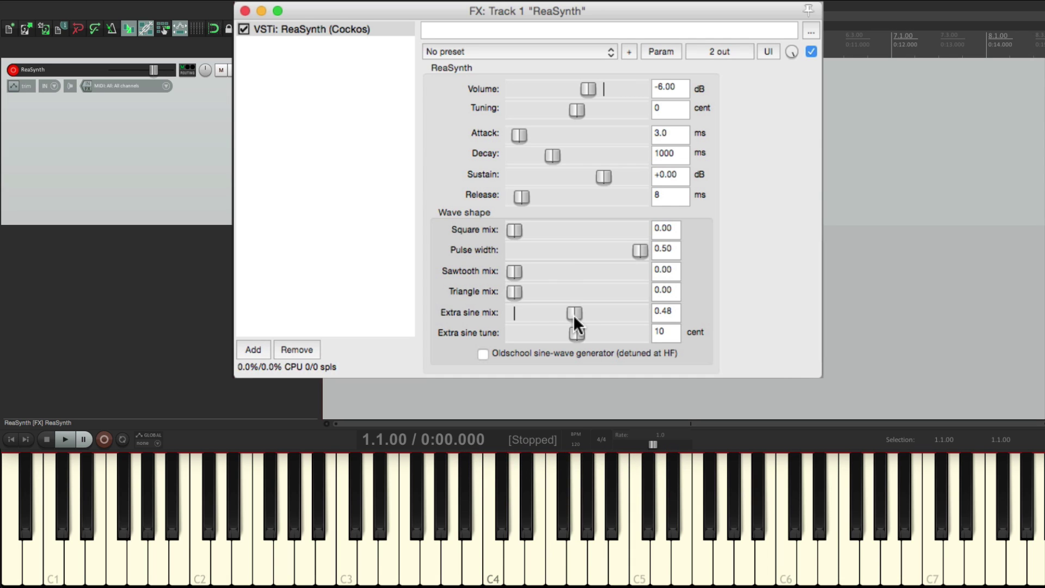
pyautogui.moveTo(575, 333); pyautogui.dragTo(585, 333)
# Set the sawtooth mix to 1.00 and blend in the extra sine at -1200 cents with a mix of about 0.55
pyautogui.moveTo(514, 271); pyautogui.dragTo(668, 276)
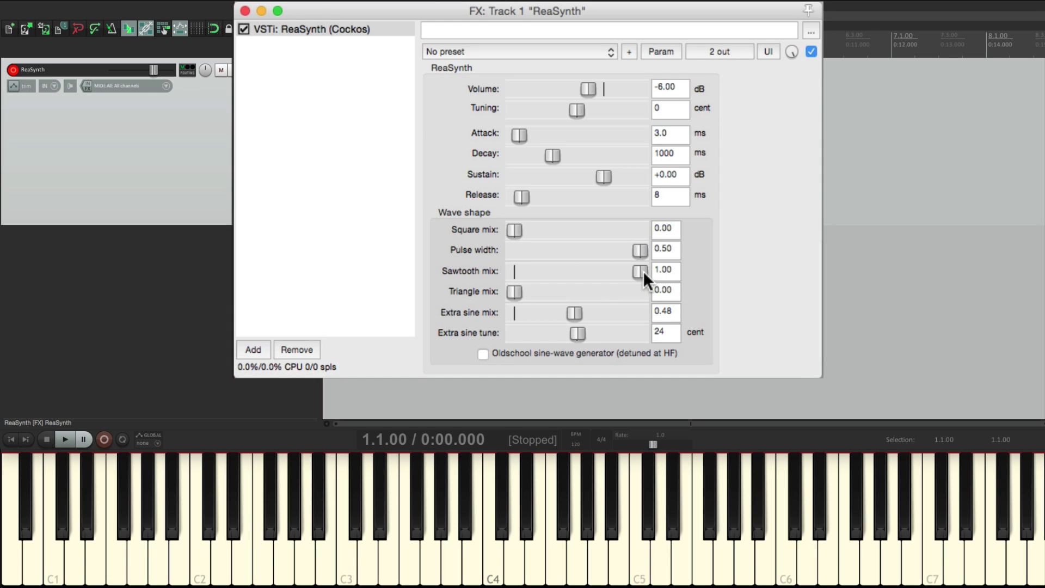
pyautogui.doubleClick(577, 335)
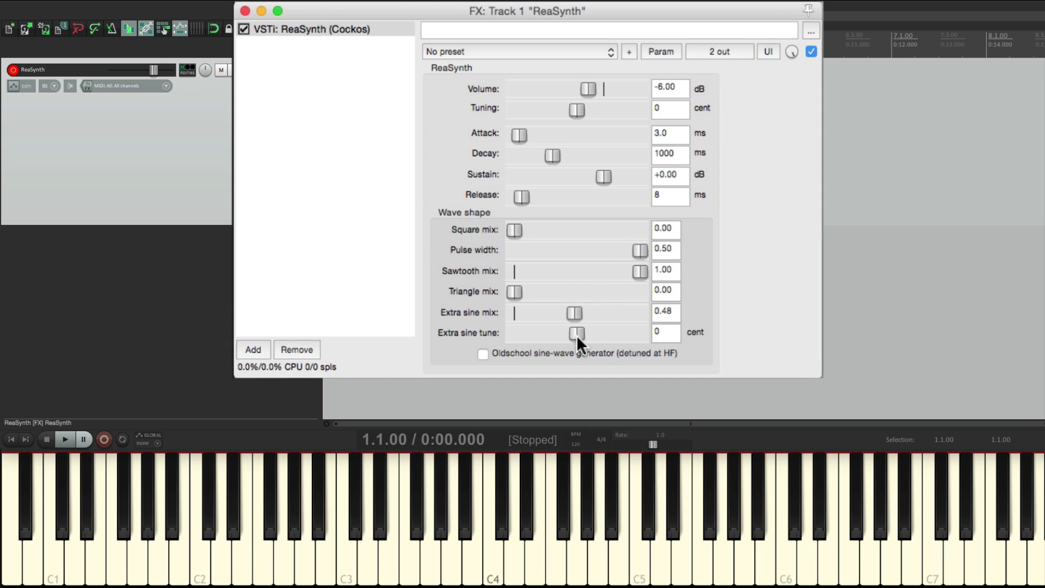
pyautogui.doubleClick(668, 333)
pyautogui.write('-1200')
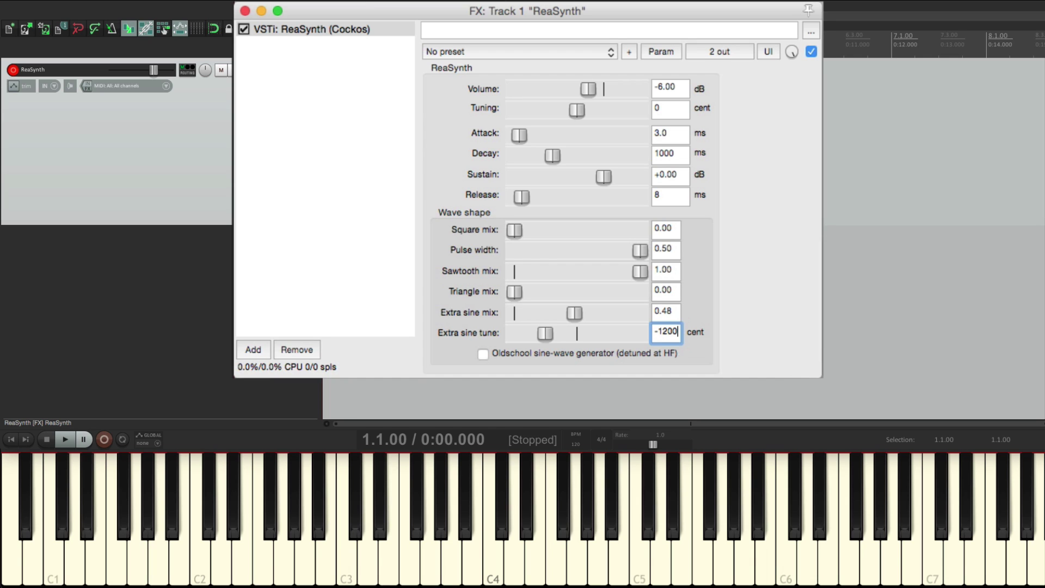
pyautogui.press('Return')
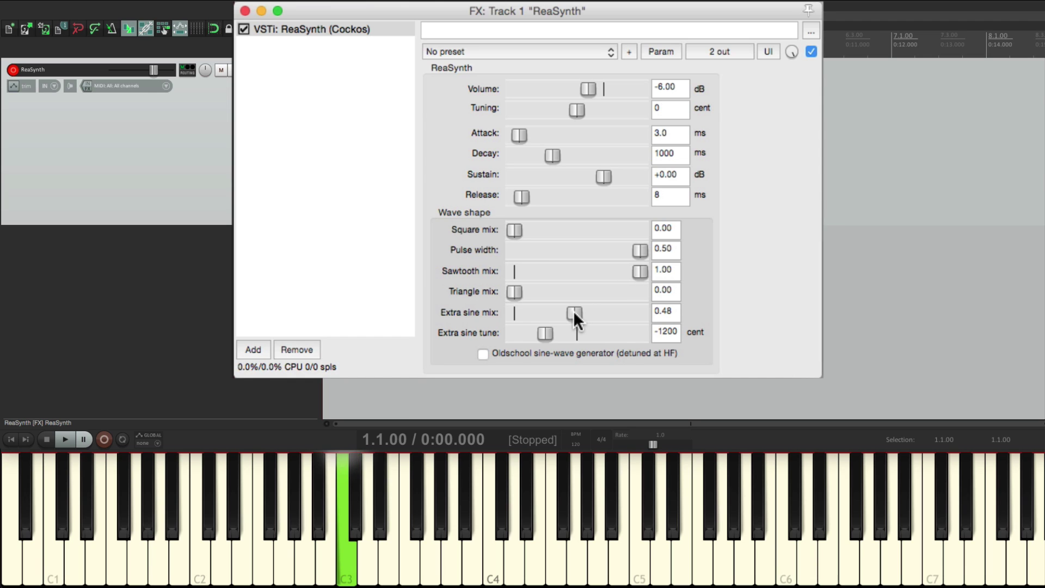
pyautogui.moveTo(573, 310)
pyautogui.mouseDown()
pyautogui.moveTo(489, 308)
pyautogui.moveTo(581, 312)
pyautogui.mouseUp()
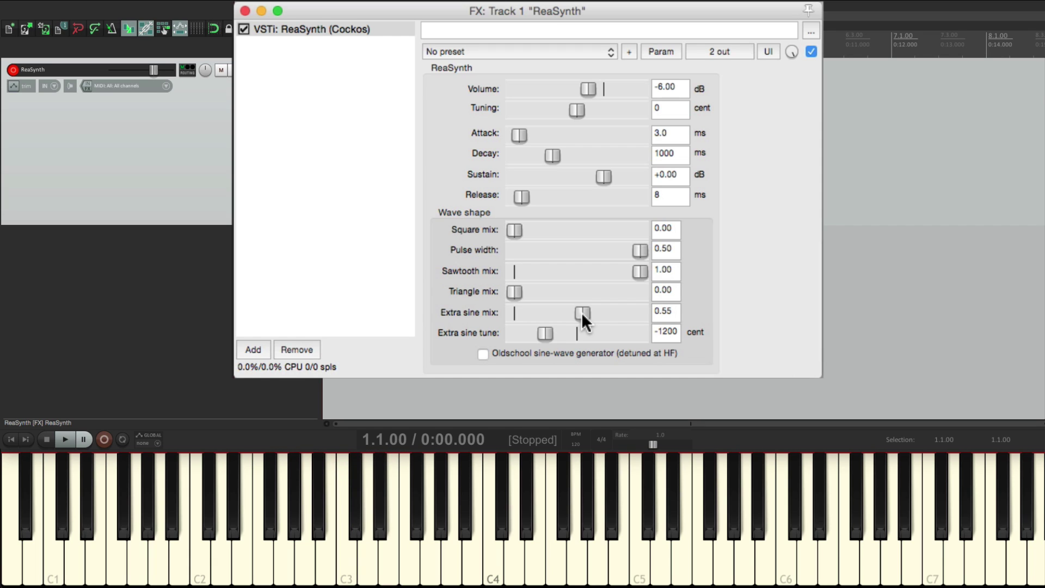
# Set the extra sine tune to +1200 cents and its mix to about 0.61
pyautogui.doubleClick(673, 333)
pyautogui.write('+1200')
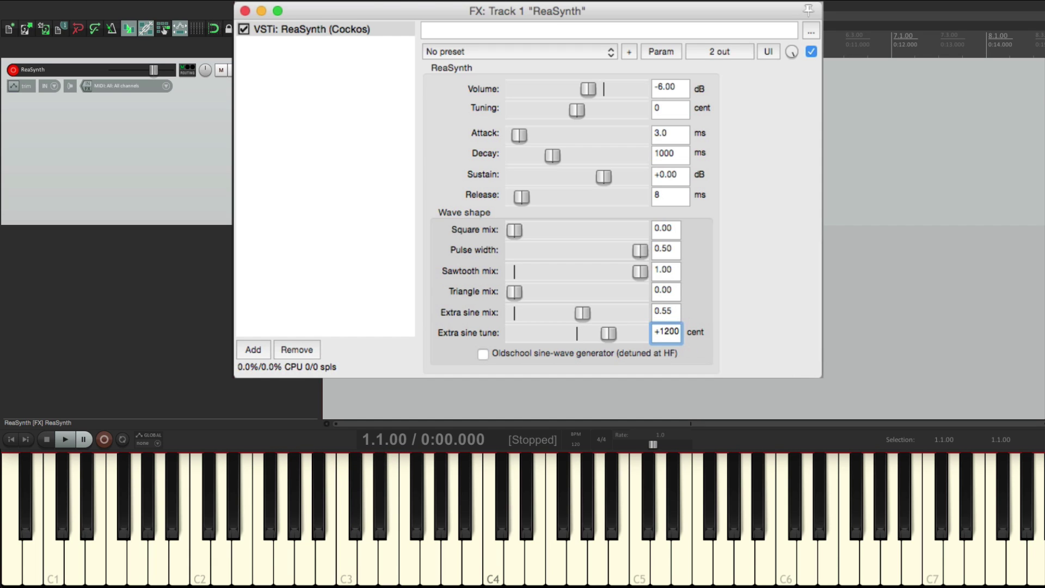
pyautogui.press('Return')
pyautogui.moveTo(582, 316)
pyautogui.mouseDown()
pyautogui.moveTo(511, 330)
pyautogui.moveTo(590, 322)
pyautogui.mouseUp()
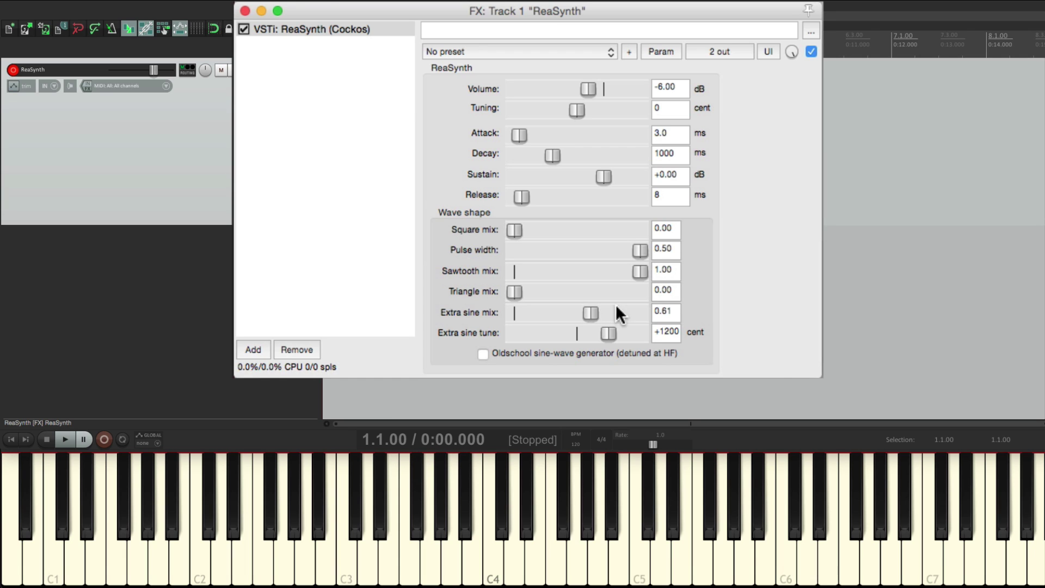
# Return the sawtooth mix to 0.00 and lower the extra sine mix to about 0.42
pyautogui.moveTo(635, 268); pyautogui.dragTo(410, 276)
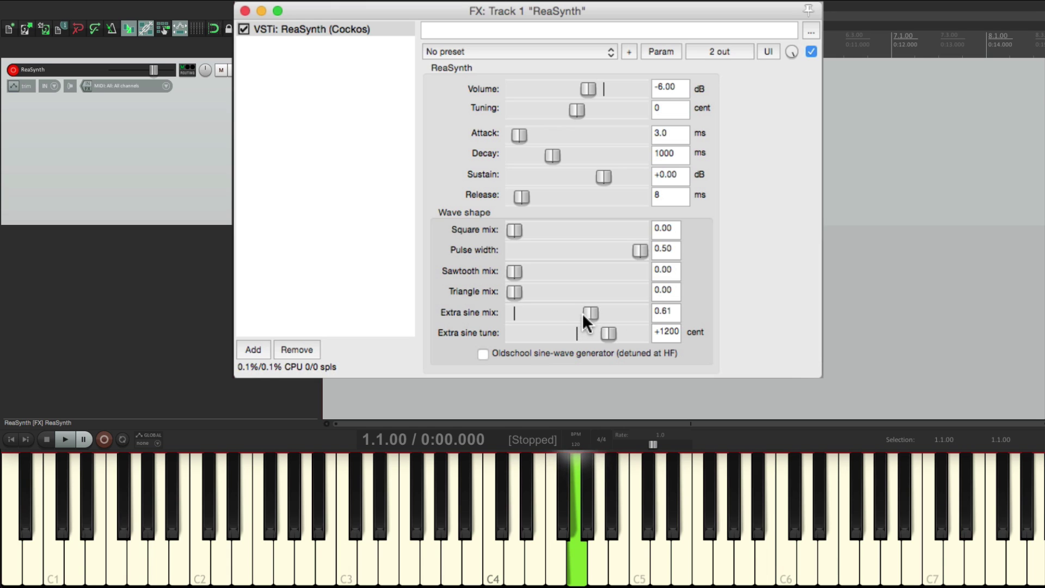
pyautogui.moveTo(582, 321)
pyautogui.mouseDown()
pyautogui.moveTo(517, 321)
pyautogui.moveTo(578, 315)
pyautogui.mouseUp()
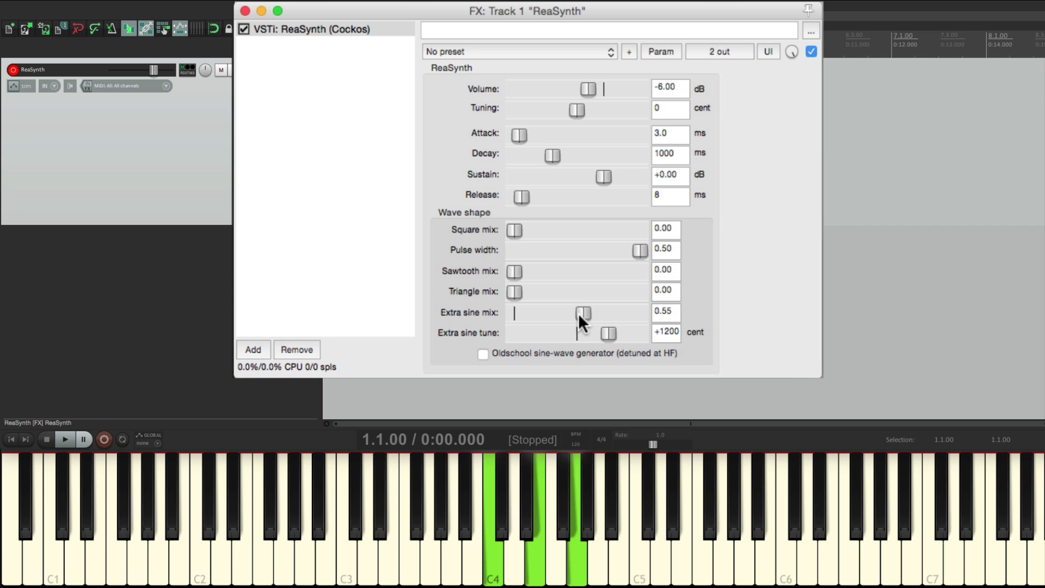
pyautogui.moveTo(578, 314)
pyautogui.mouseDown()
pyautogui.moveTo(508, 313)
pyautogui.moveTo(561, 319)
pyautogui.mouseUp()
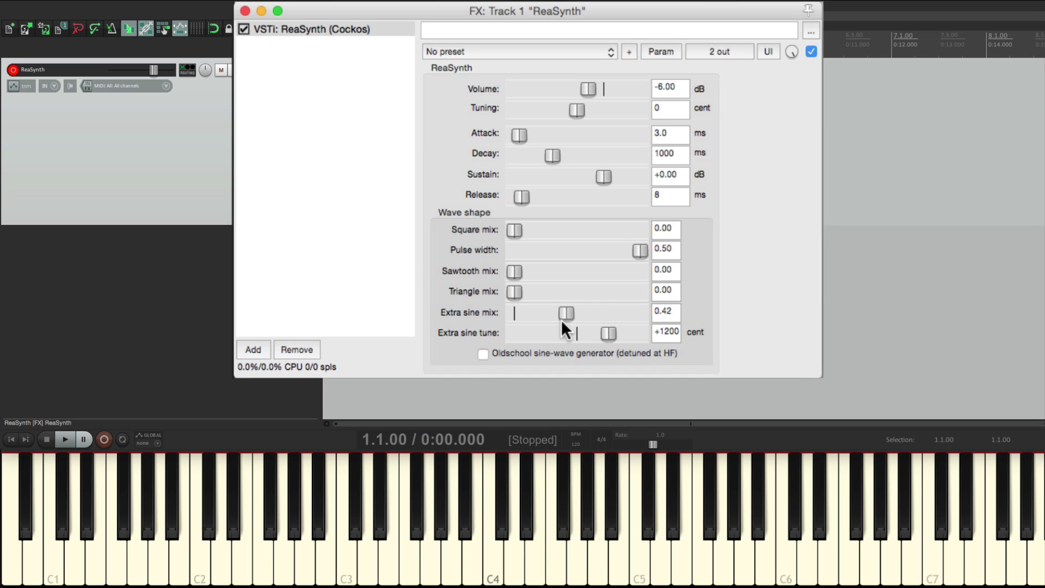
# Reset the extra sine mix and tune to 0 and set the sawtooth mix to 1.00
pyautogui.doubleClick(564, 311)
pyautogui.doubleClick(605, 332)
pyautogui.moveTo(513, 272); pyautogui.dragTo(657, 283)
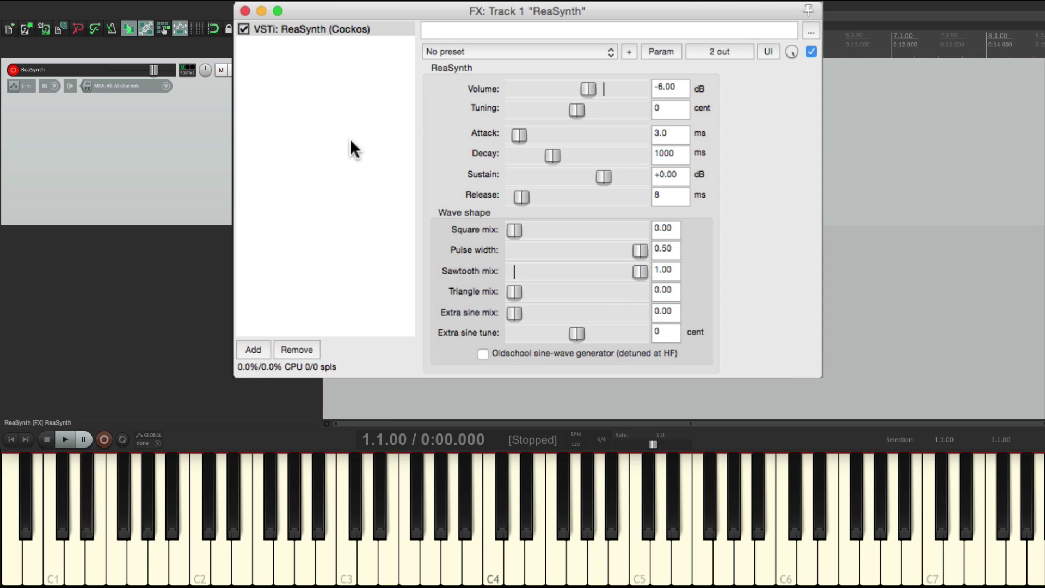
# Duplicate ReaSynth in the track's FX chain and set the copy's tuning to -1200 cents and its volume to about -8.75 dB
pyautogui.click(348, 29)
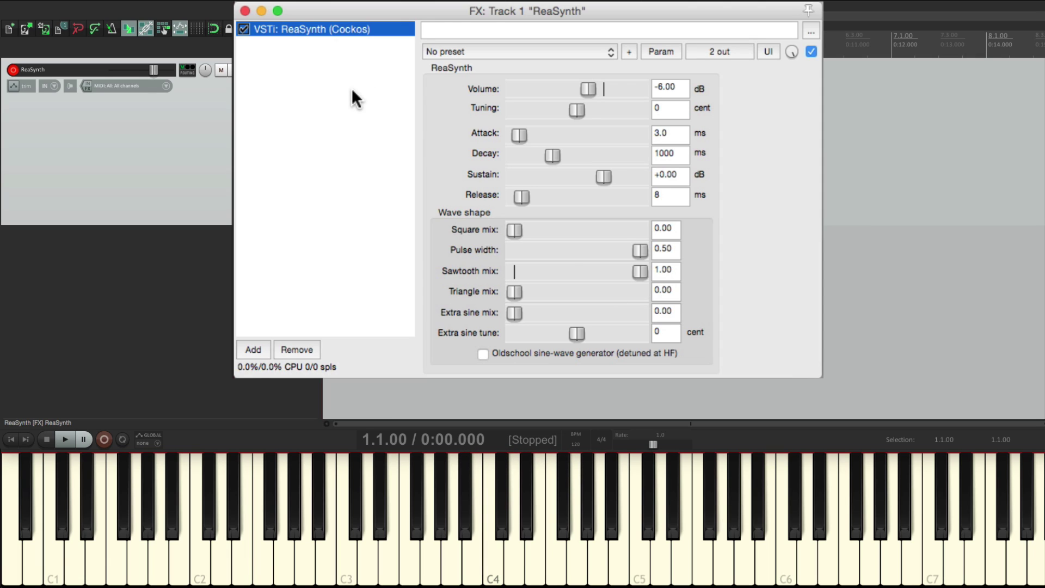
pyautogui.press('super+v')
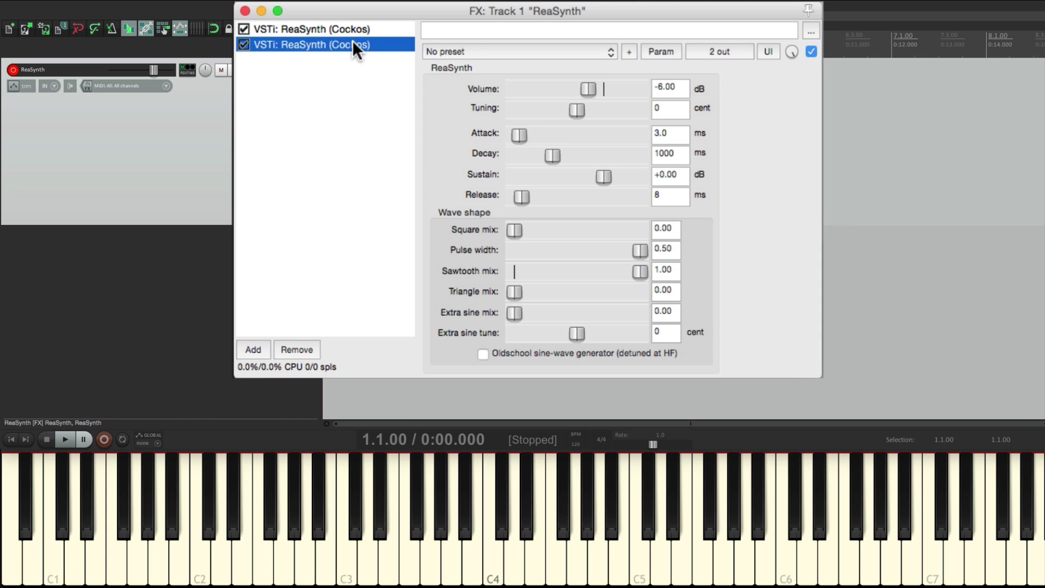
pyautogui.doubleClick(675, 107)
pyautogui.write('-1200')
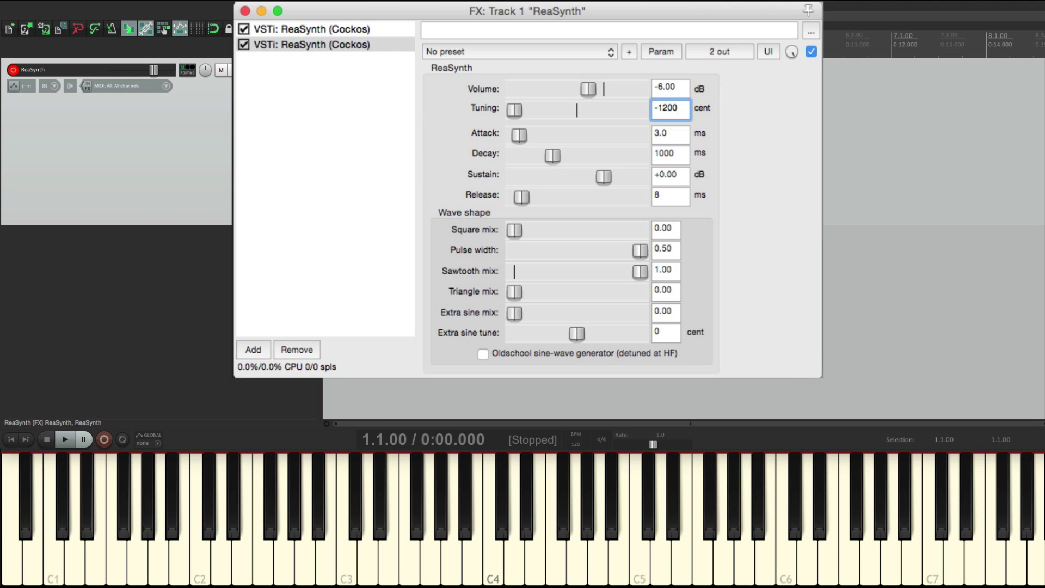
pyautogui.press('Return')
pyautogui.moveTo(588, 83)
pyautogui.mouseDown()
pyautogui.moveTo(499, 87)
pyautogui.moveTo(580, 86)
pyautogui.mouseUp()
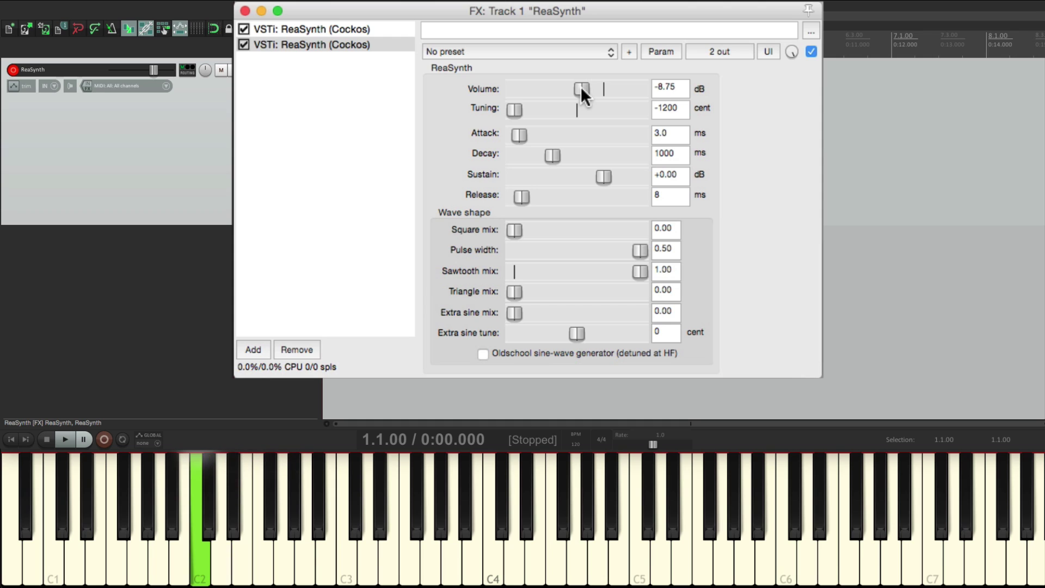
# Set the second ReaSynth's tuning to +1200 cents
pyautogui.doubleClick(673, 108)
pyautogui.write('1200')
pyautogui.press('Return')
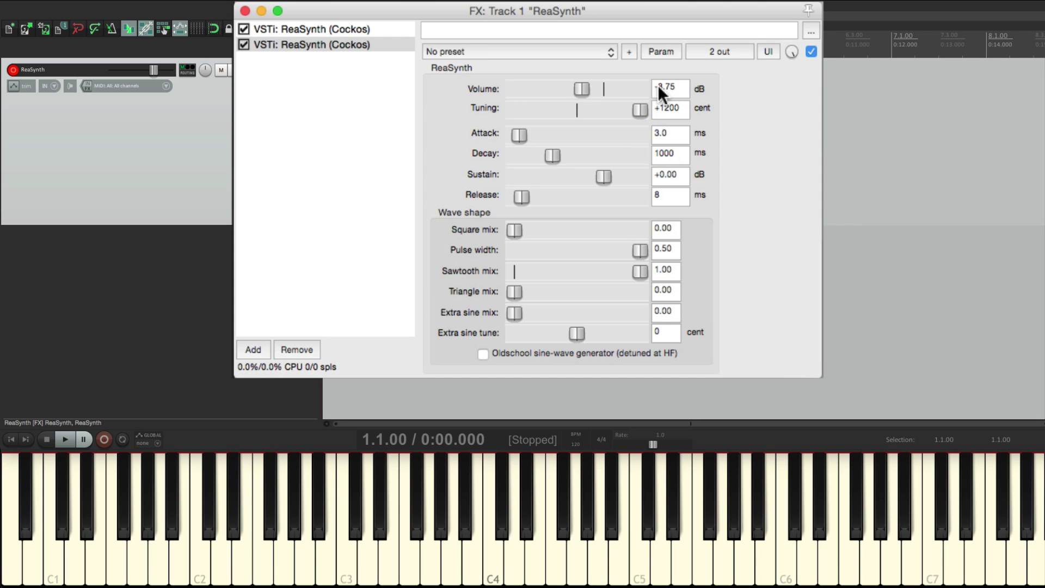
# Adjust the second ReaSynth's volume, lowering it to about -13.76 dB
pyautogui.moveTo(583, 81); pyautogui.dragTo(588, 87)
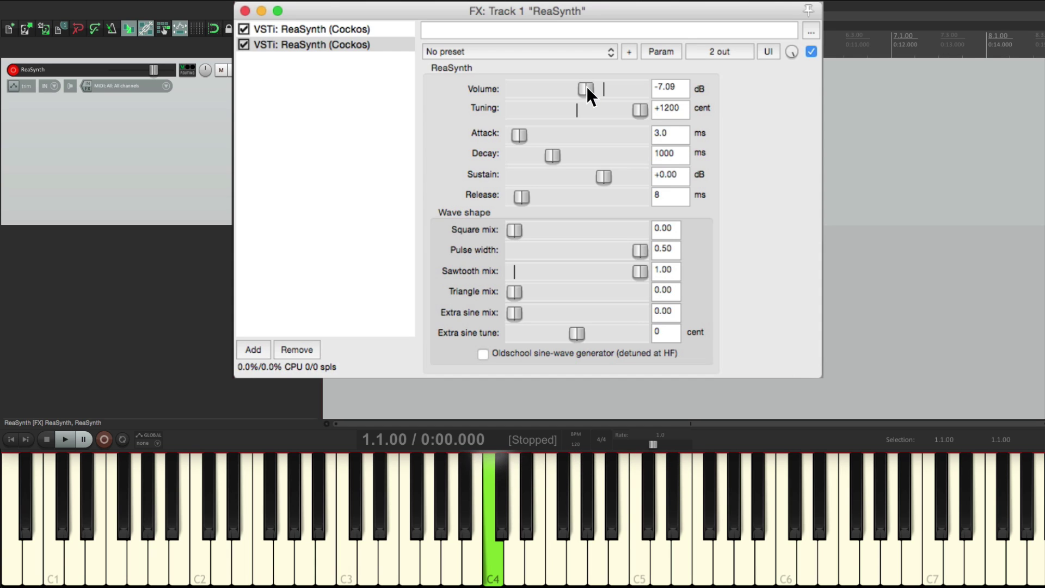
pyautogui.moveTo(587, 87)
pyautogui.mouseDown()
pyautogui.moveTo(555, 86)
pyautogui.moveTo(571, 86)
pyautogui.mouseUp()
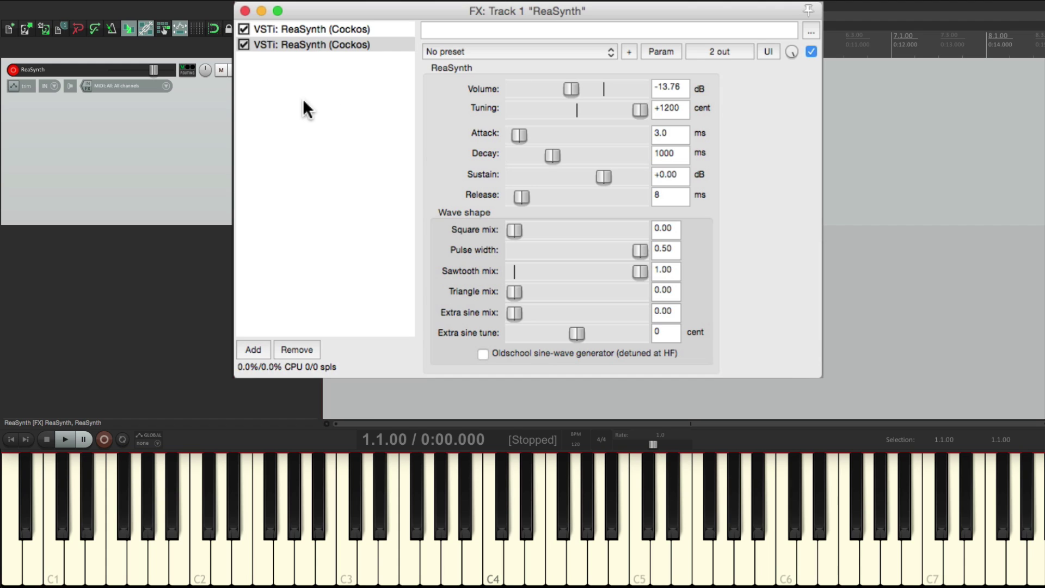
# Remove the second ReaSynth and add a fresh copy of the first one to the FX chain
pyautogui.click(336, 44)
pyautogui.press('Delete')
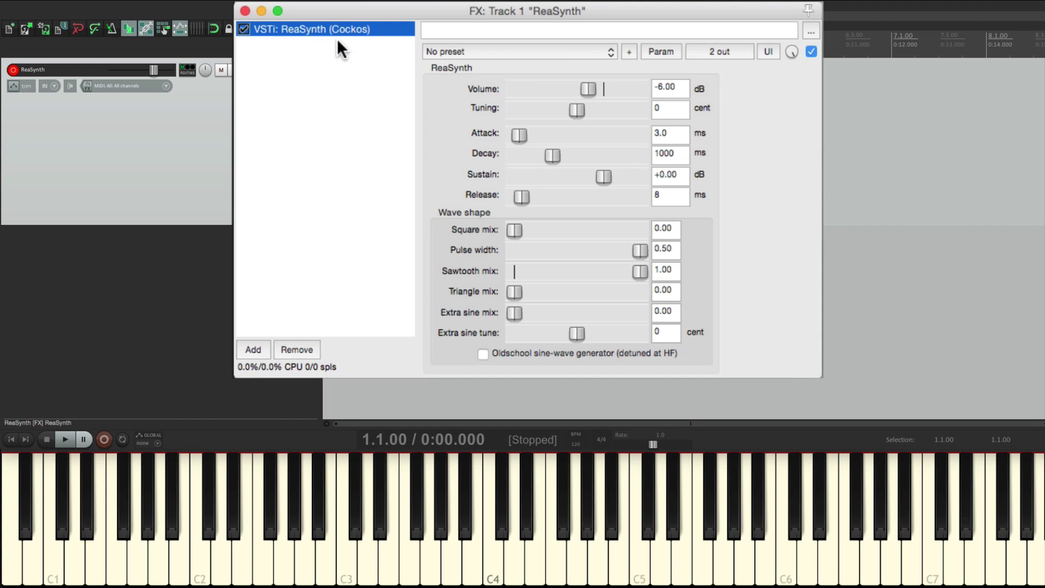
pyautogui.press('super+z')
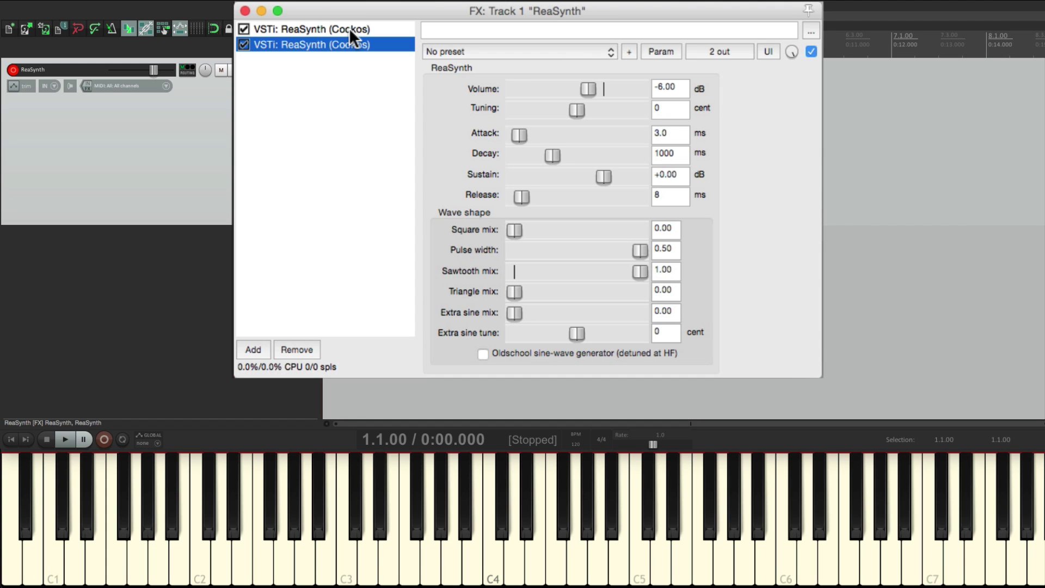
# Disconnect the first ReaSynth's VST Out 2 from channel 2 in its pin connector so it outputs only on channel 1
pyautogui.click(335, 32)
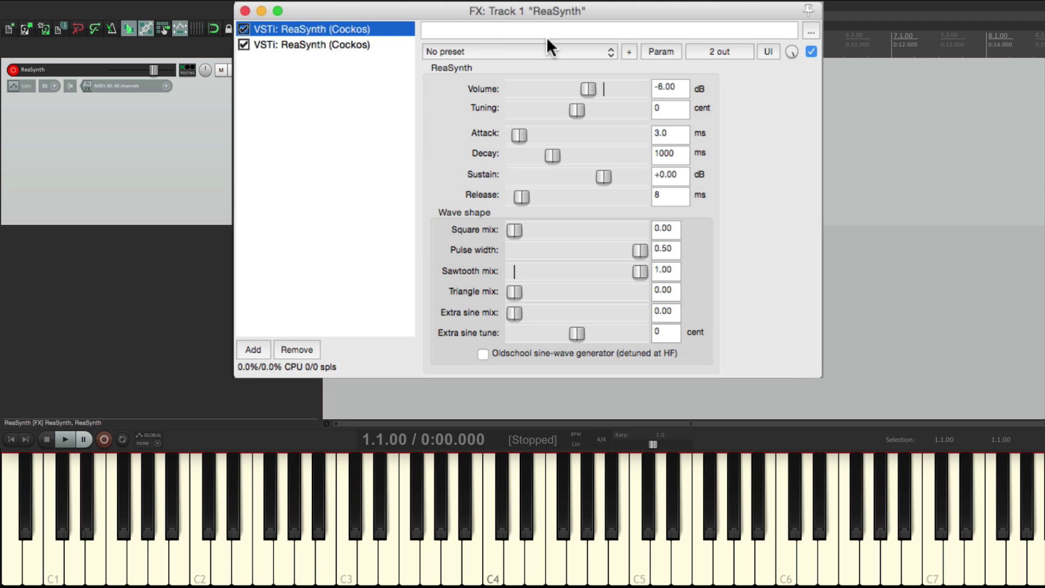
pyautogui.click(713, 50)
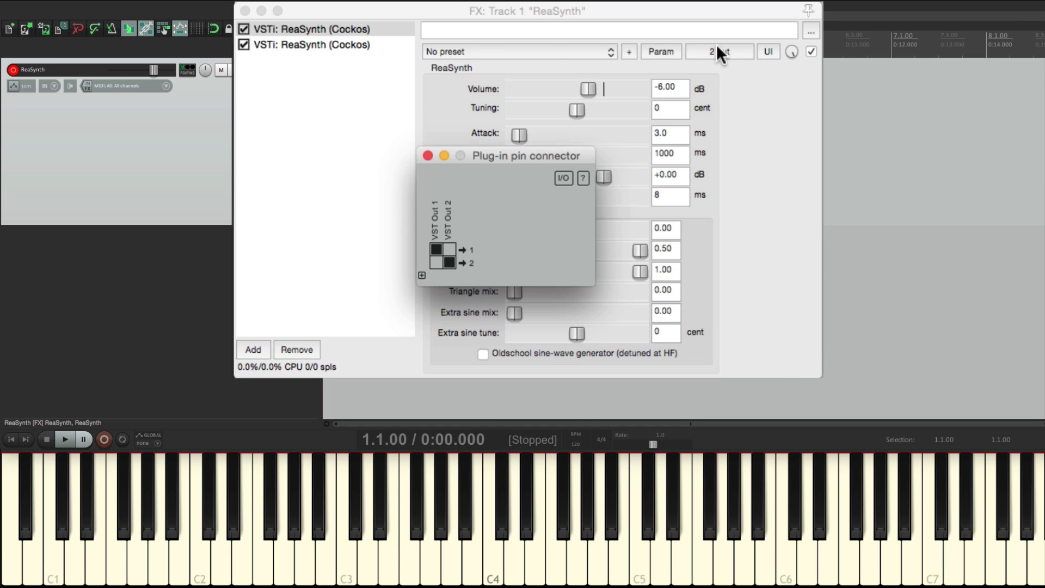
pyautogui.click(449, 262)
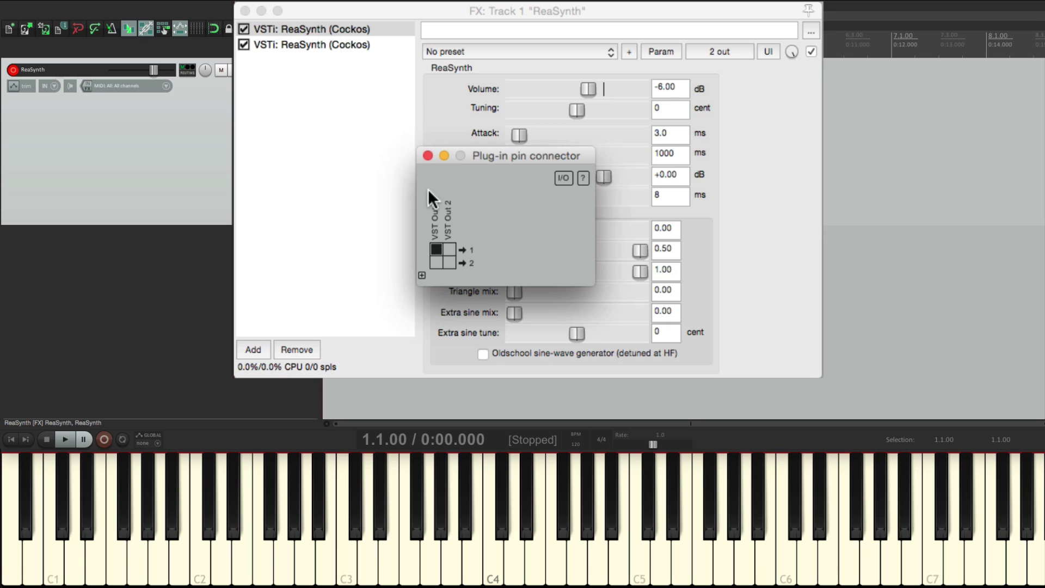
pyautogui.click(427, 156)
# Disconnect the second ReaSynth's VST Out 1 from channel 1 in its pin connector so it outputs only on channel 2
pyautogui.click(359, 47)
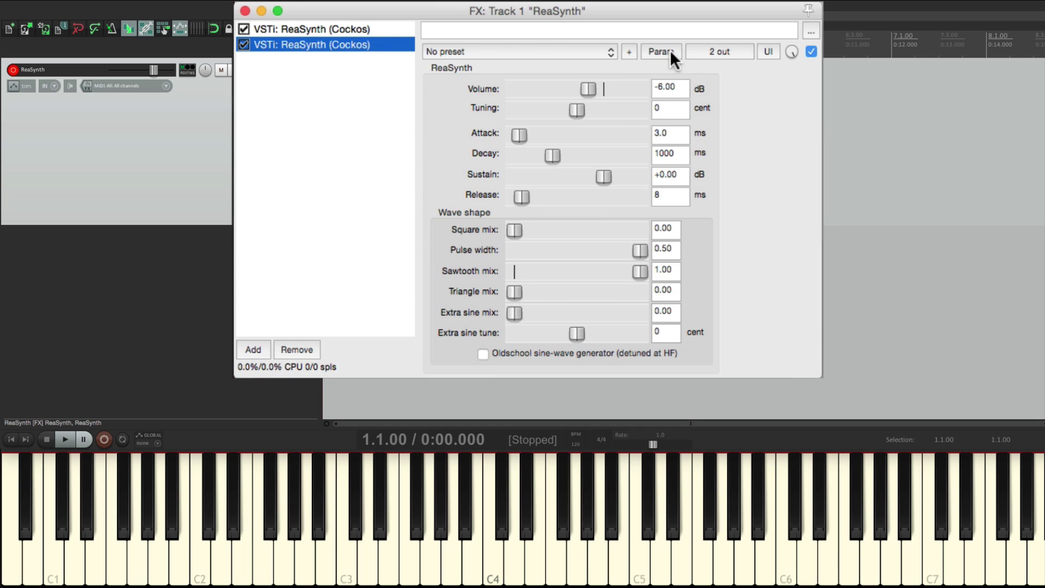
pyautogui.click(709, 46)
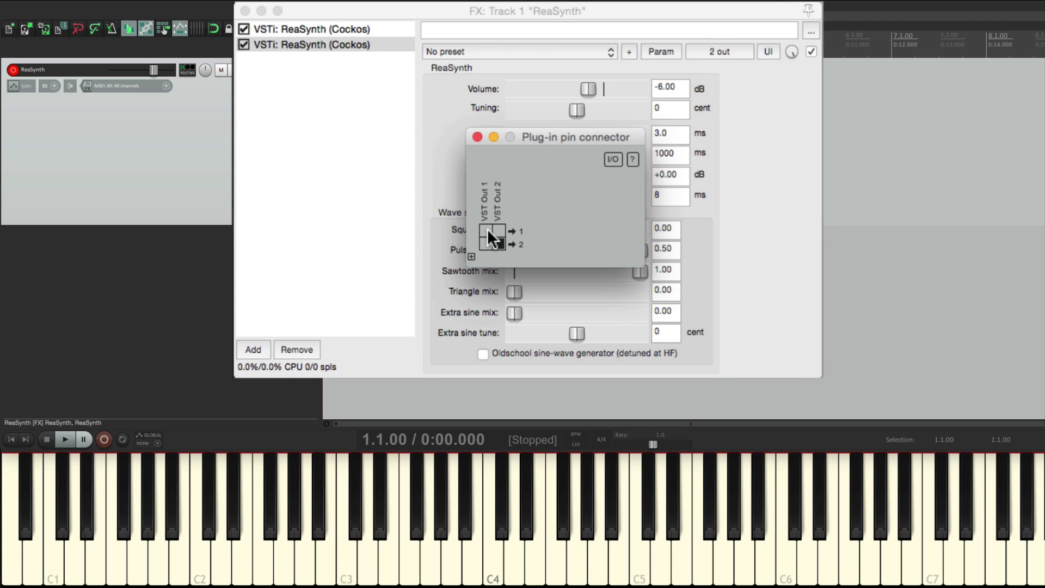
pyautogui.click(477, 137)
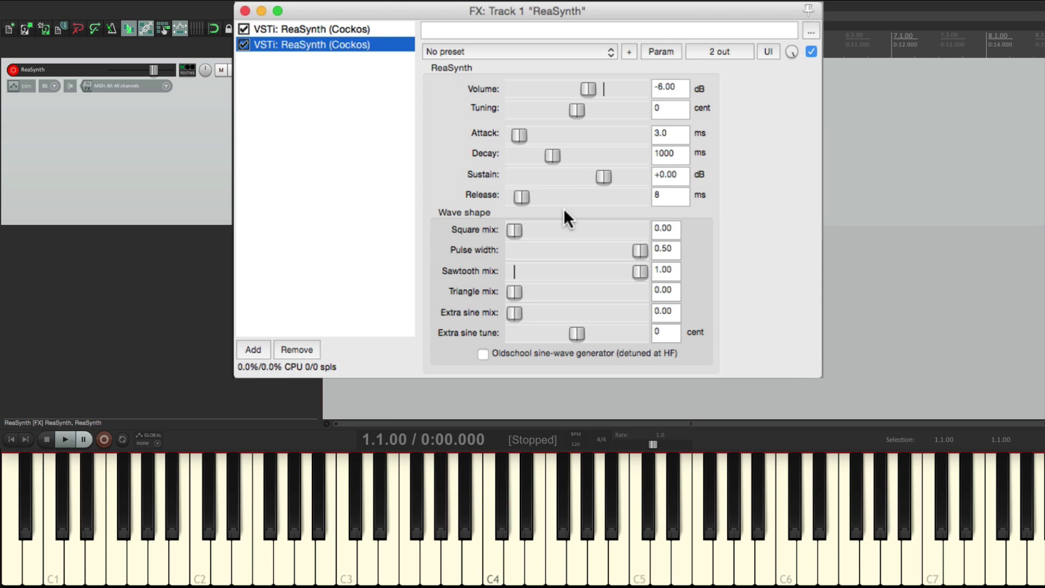
# Set the second ReaSynth's tuning to 12 cents, sawtooth mix to 0.69, square mix to 0.23 and volume to about -1.32 dB
pyautogui.moveTo(574, 110); pyautogui.dragTo(576, 109)
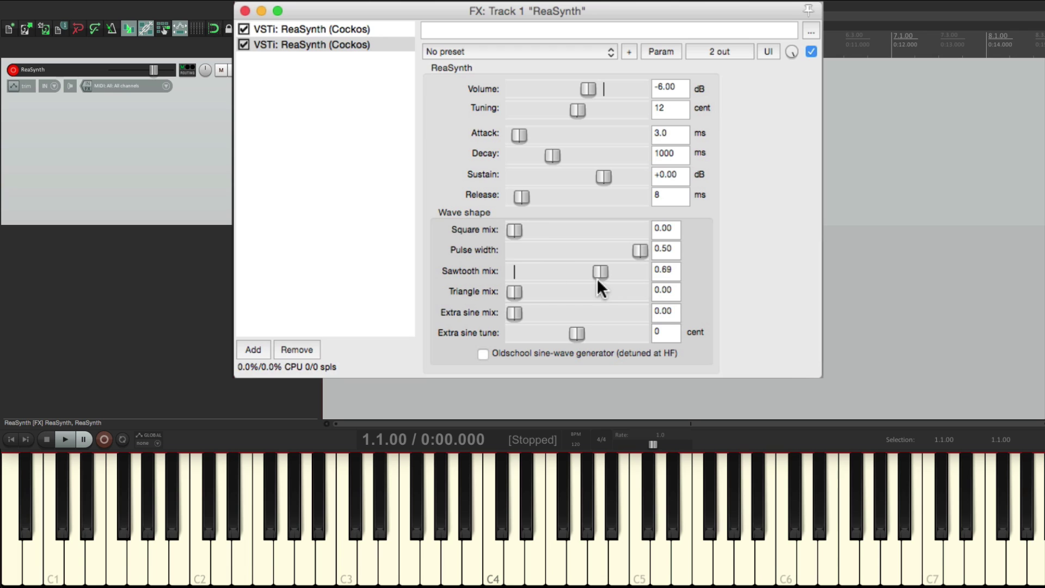
pyautogui.moveTo(515, 230); pyautogui.dragTo(534, 231)
pyautogui.moveTo(590, 87); pyautogui.dragTo(601, 86)
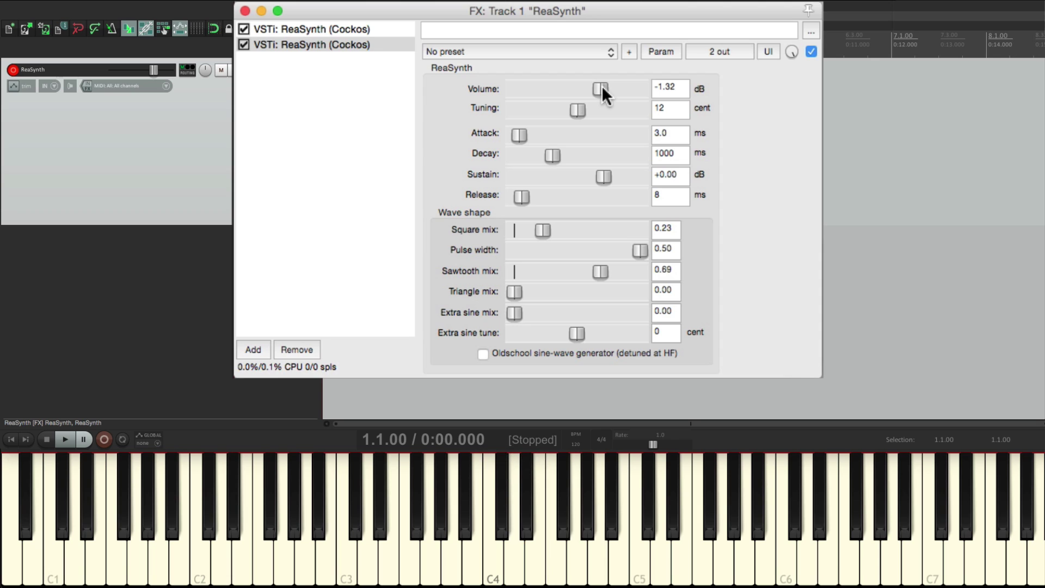
# Return the second ReaSynth's square mix to 0.00 and sawtooth mix to 1.00, and set its tuning to -1200 cents
pyautogui.doubleClick(543, 231)
pyautogui.moveTo(591, 268); pyautogui.dragTo(693, 290)
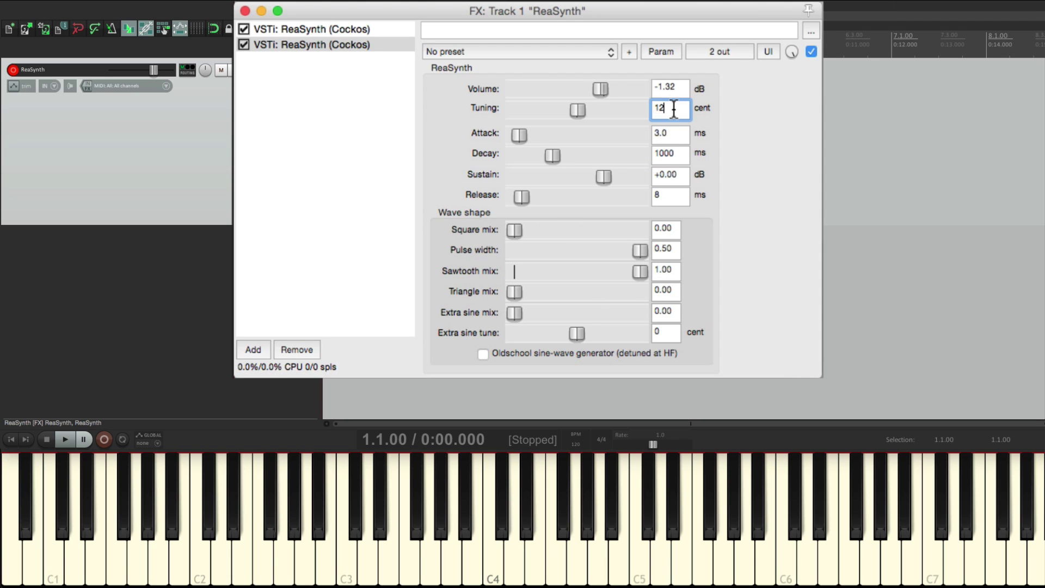
pyautogui.press('Return')
pyautogui.write('-1200')
pyautogui.press('Return')
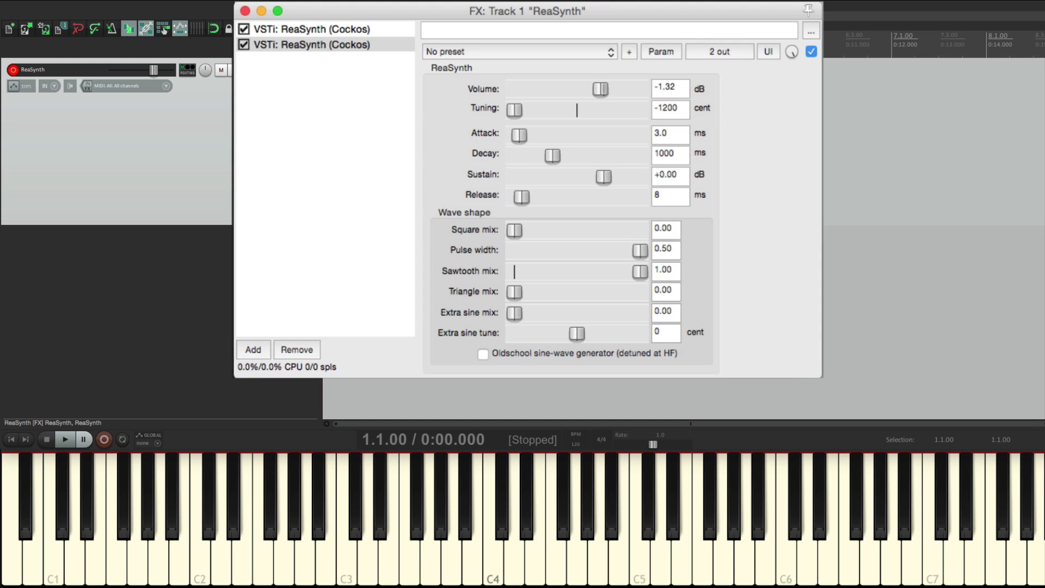
# Remove the second ReaSynth from the FX chain and inspect the remaining ReaSynth's output pin routing
pyautogui.click(378, 45)
pyautogui.press('Delete')
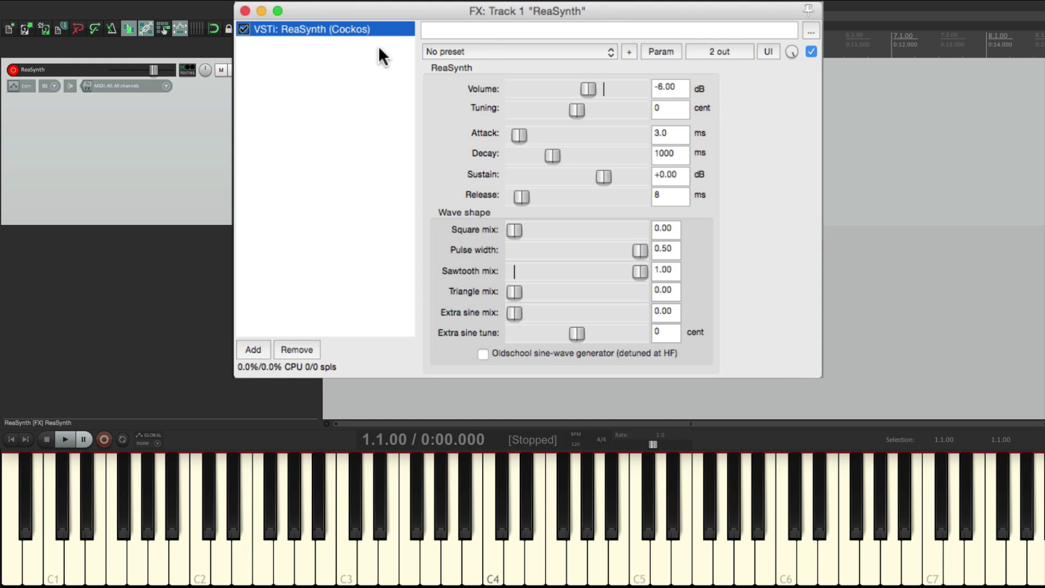
pyautogui.click(699, 50)
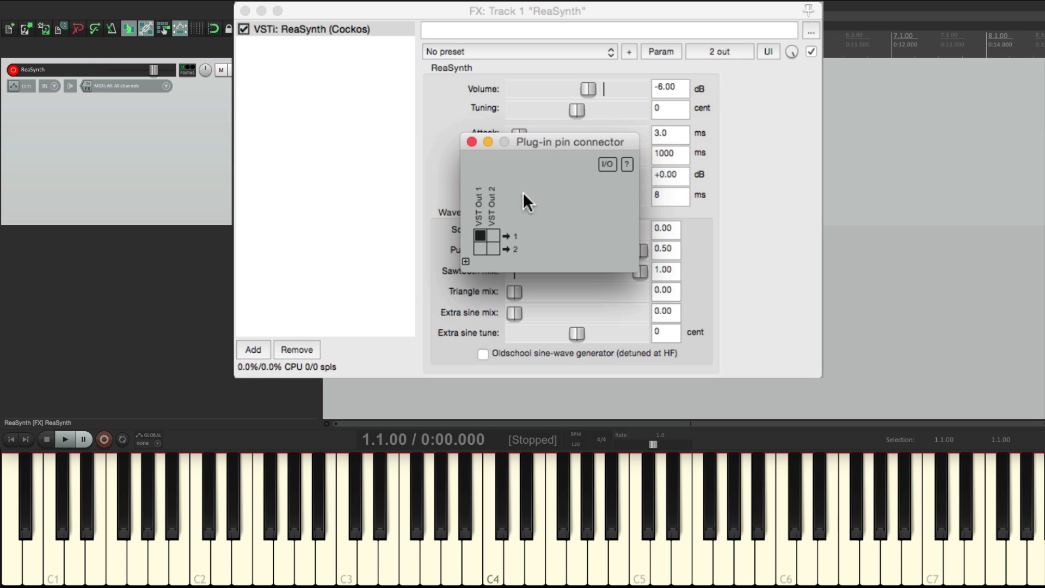
pyautogui.click(471, 142)
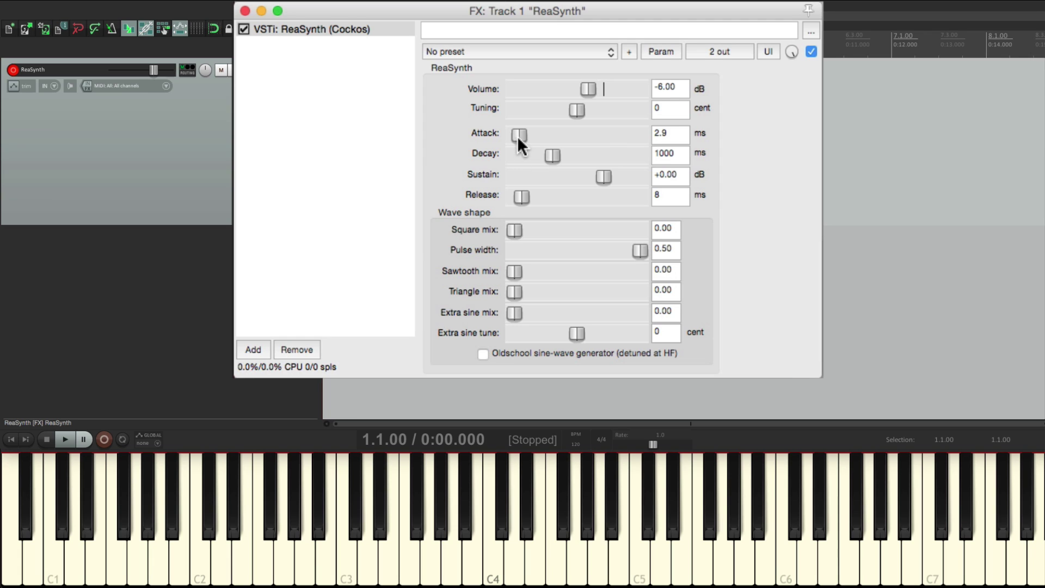
# Try an attack of about 501.7 ms with the sawtooth mix at 1.00, and reset the attack to 2.9 ms
pyautogui.moveTo(518, 136); pyautogui.dragTo(556, 150)
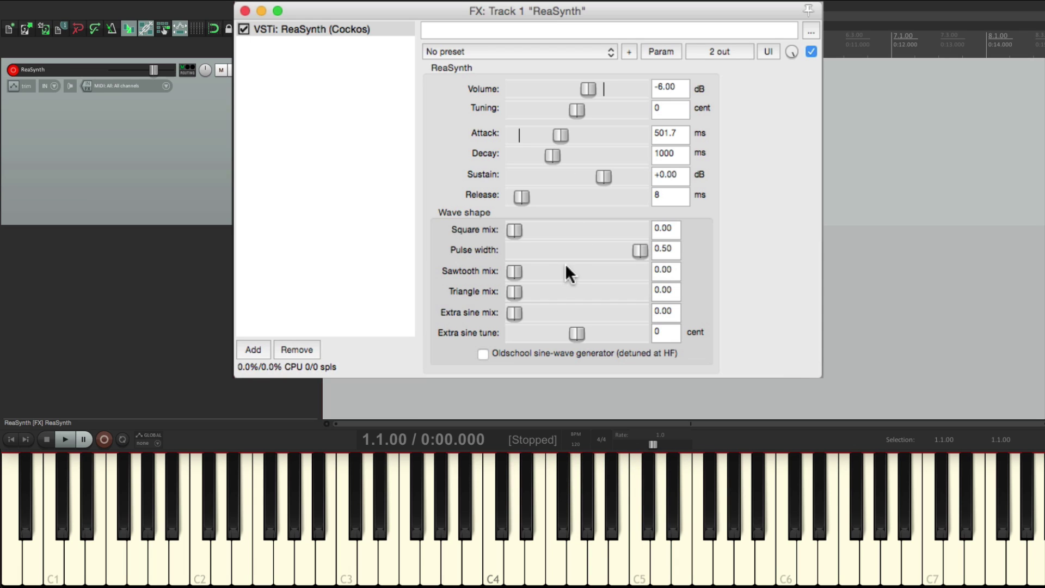
pyautogui.moveTo(522, 272); pyautogui.dragTo(627, 279)
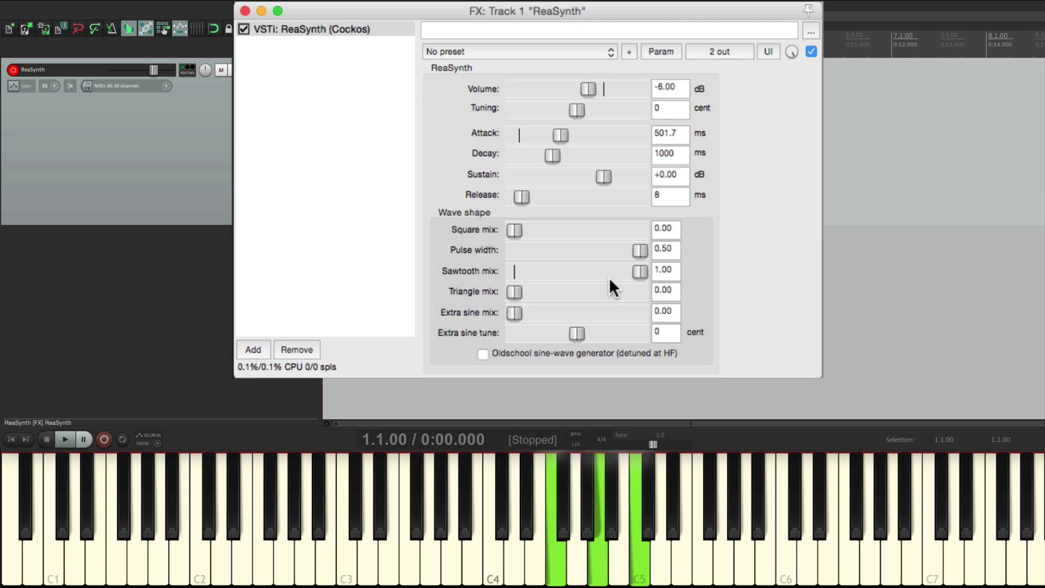
pyautogui.doubleClick(557, 133)
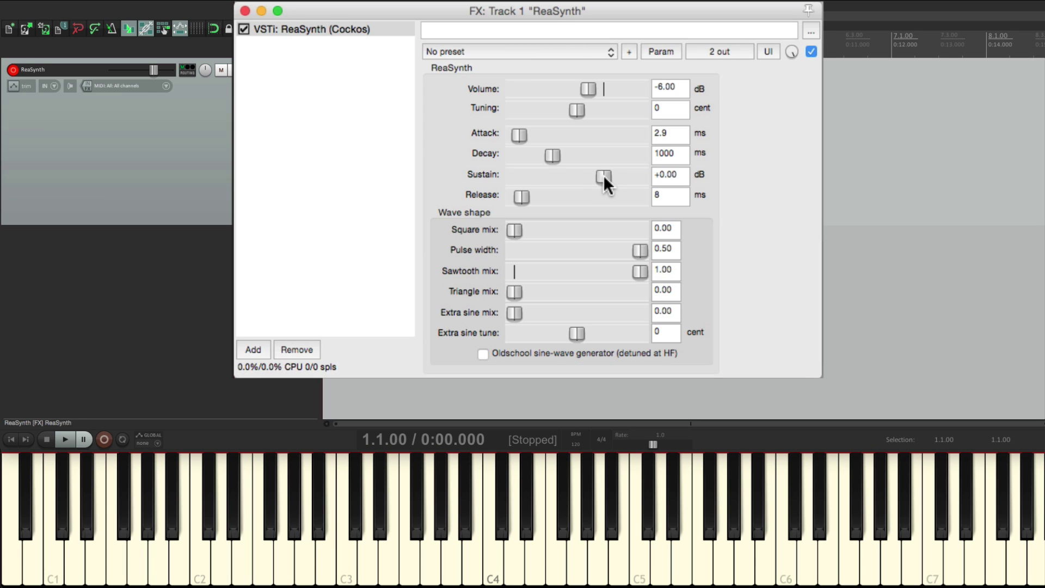
# Lower the sustain to about -58.87 dB and shorten the decay to about 159 ms
pyautogui.moveTo(603, 174); pyautogui.dragTo(534, 154)
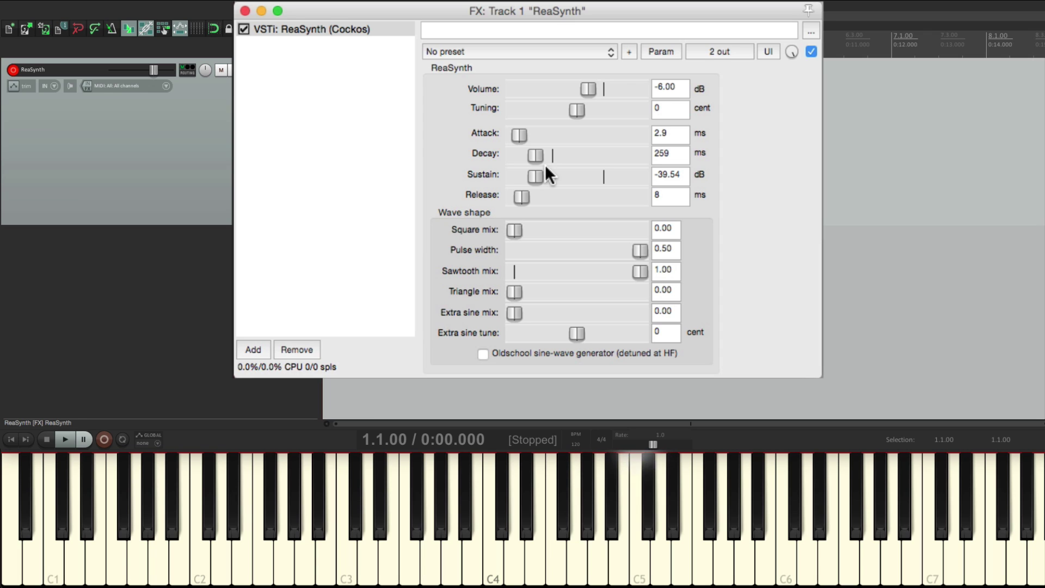
pyautogui.click(544, 174)
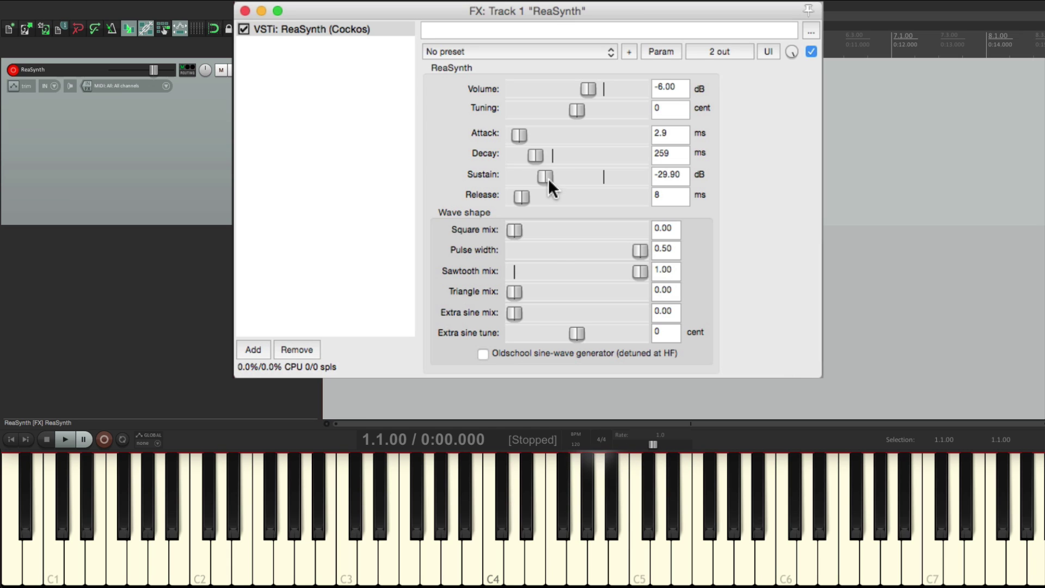
pyautogui.moveTo(547, 178); pyautogui.dragTo(527, 175)
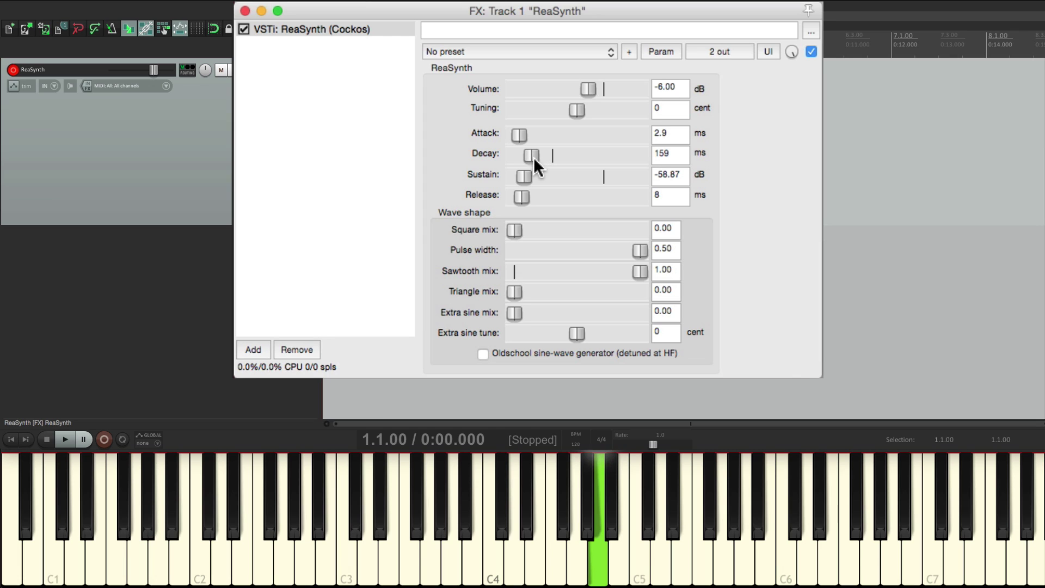
# Lengthen the decay to about 1782 ms, and reset the decay to 993 ms and the sustain to +0.00 dB
pyautogui.moveTo(533, 157); pyautogui.dragTo(566, 154)
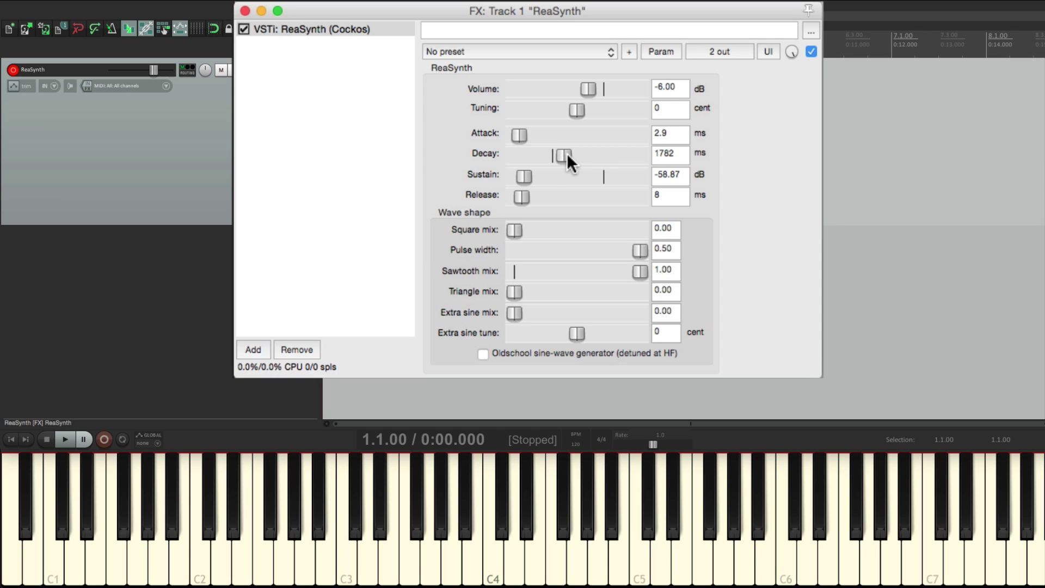
pyautogui.doubleClick(566, 154)
pyautogui.doubleClick(528, 175)
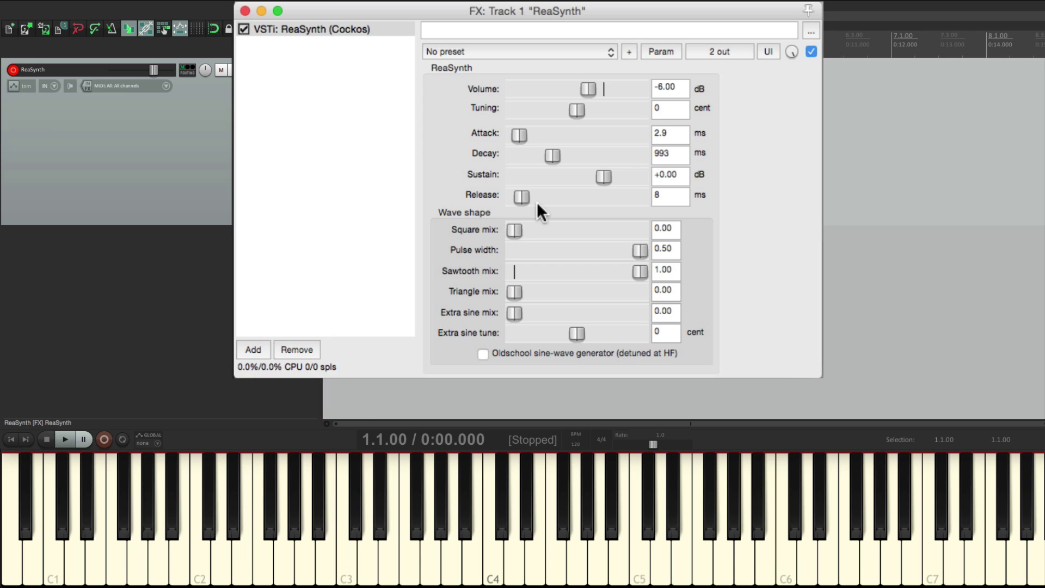
# Play test notes before and after raising the release to about 915 ms
pyautogui.press('n')
pyautogui.press('b')
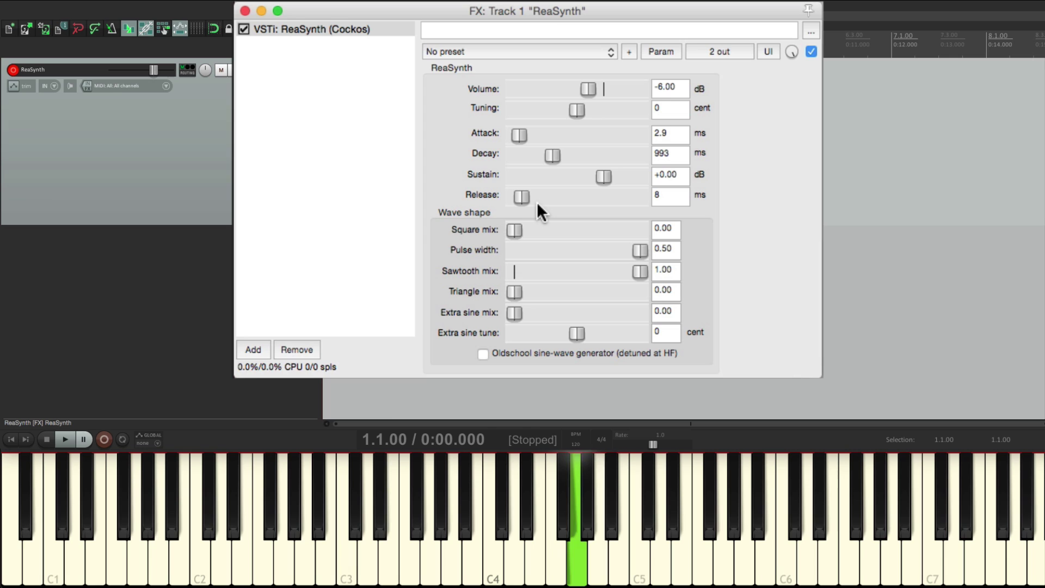
pyautogui.press('v')
pyautogui.press('n')
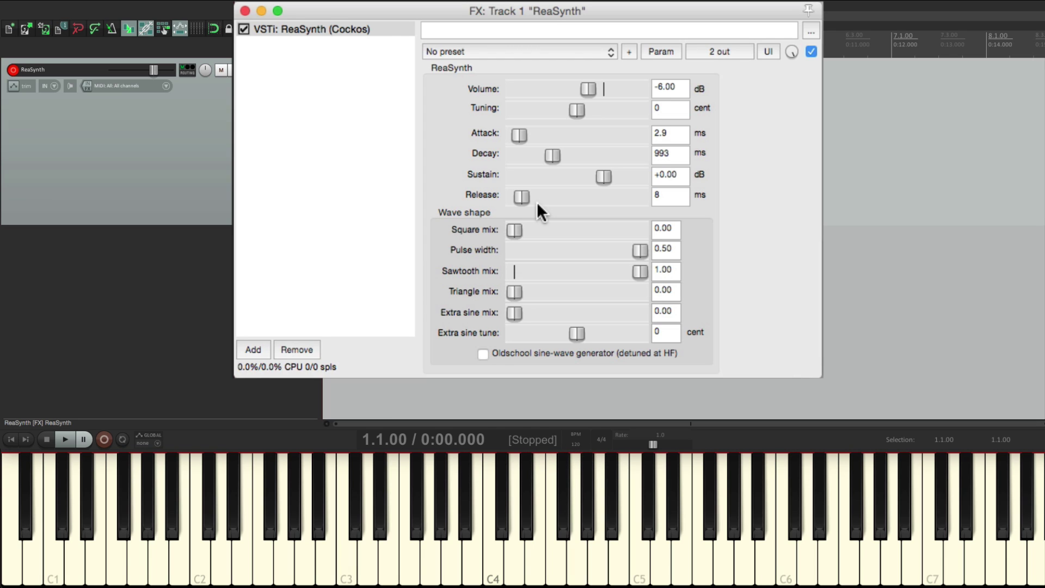
pyautogui.moveTo(525, 197); pyautogui.dragTo(574, 203)
pyautogui.press('b')
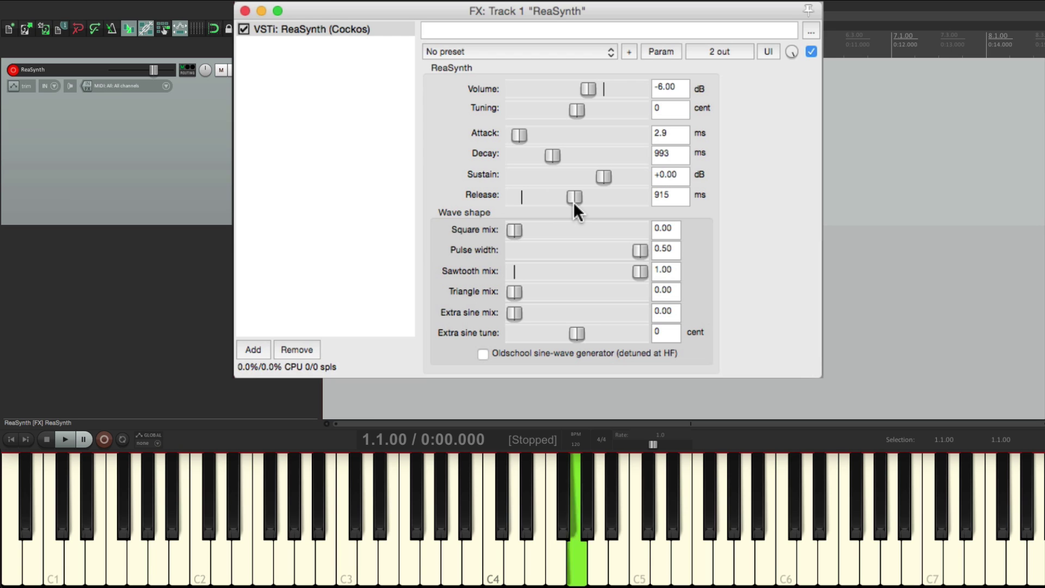
pyautogui.press('n')
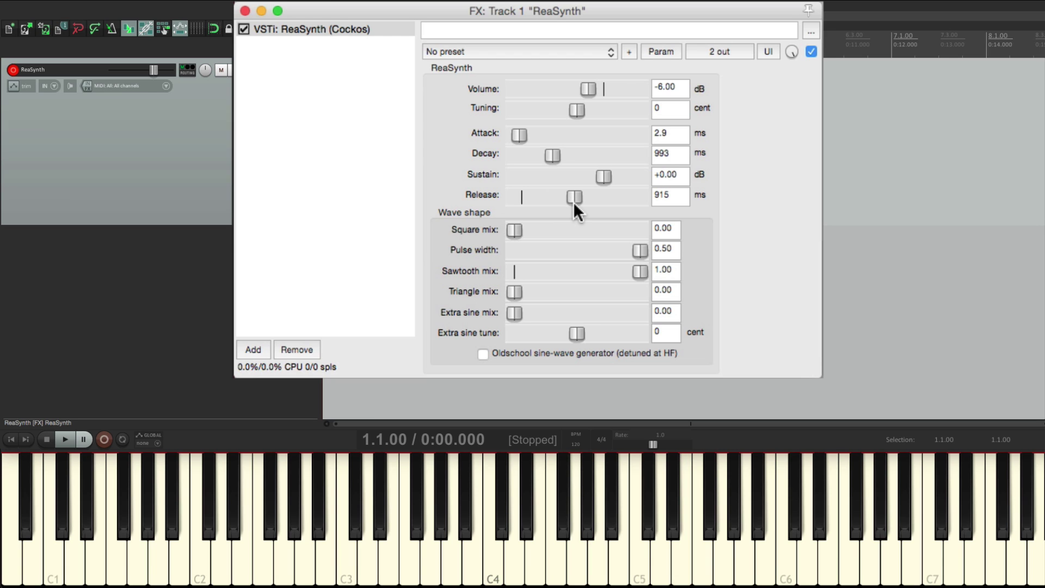
# Set the sawtooth mix to 0.00 and play several test notes with the plain sine sound
pyautogui.moveTo(646, 268); pyautogui.dragTo(362, 280)
pyautogui.press('l')
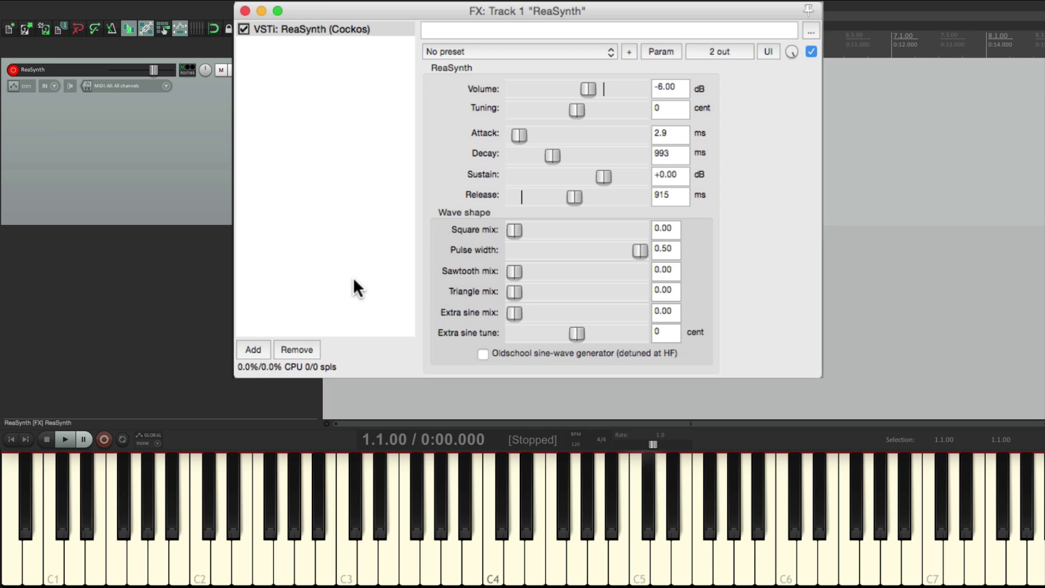
pyautogui.press(';')
pyautogui.press('j')
pyautogui.press('g')
# Lower the sustain to about -49.04 dB and play a few test notes
pyautogui.moveTo(597, 177); pyautogui.dragTo(531, 175)
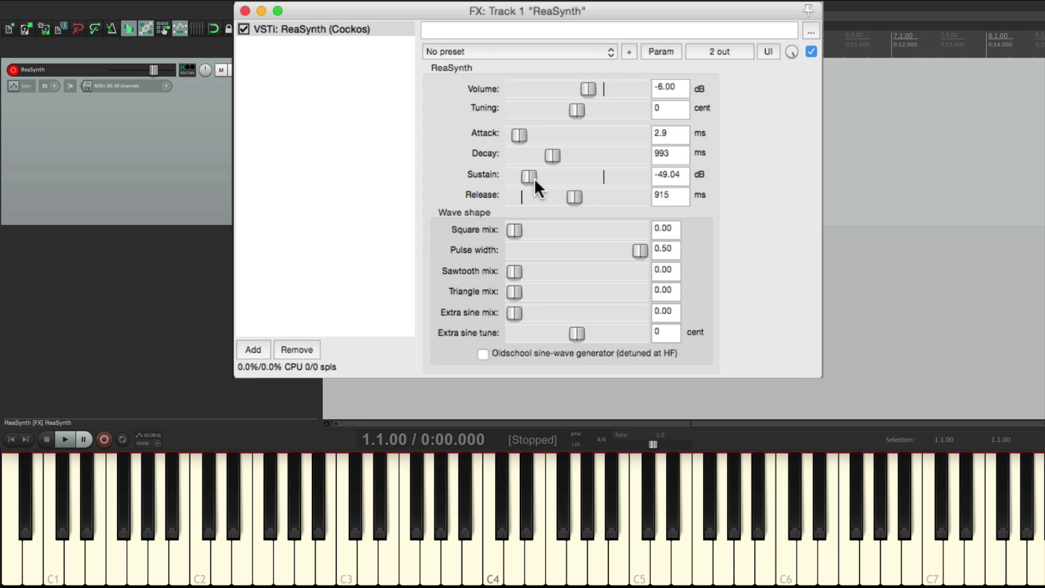
pyautogui.press('t')
pyautogui.press('l')
pyautogui.press(';')
# Raise the release to about 1191 ms, and reset the sustain to +0.00 dB and the release to 8 ms
pyautogui.moveTo(576, 199); pyautogui.dragTo(583, 198)
pyautogui.doubleClick(528, 176)
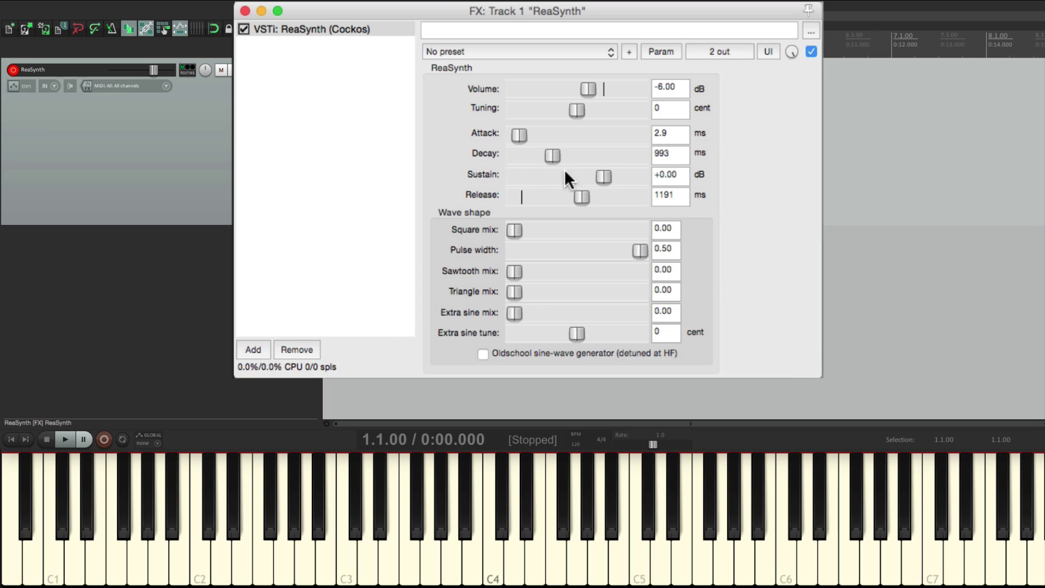
pyautogui.doubleClick(583, 195)
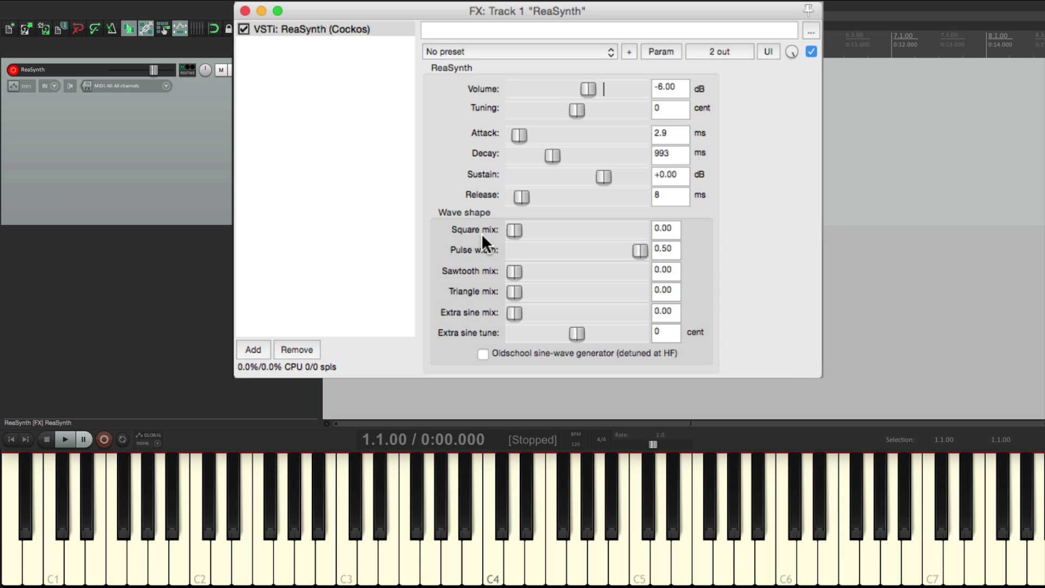
# Set the square mix to 1.00 and open the parameter modulation settings for the pulse width
pyautogui.moveTo(513, 231); pyautogui.dragTo(652, 238)
pyautogui.click(657, 52)
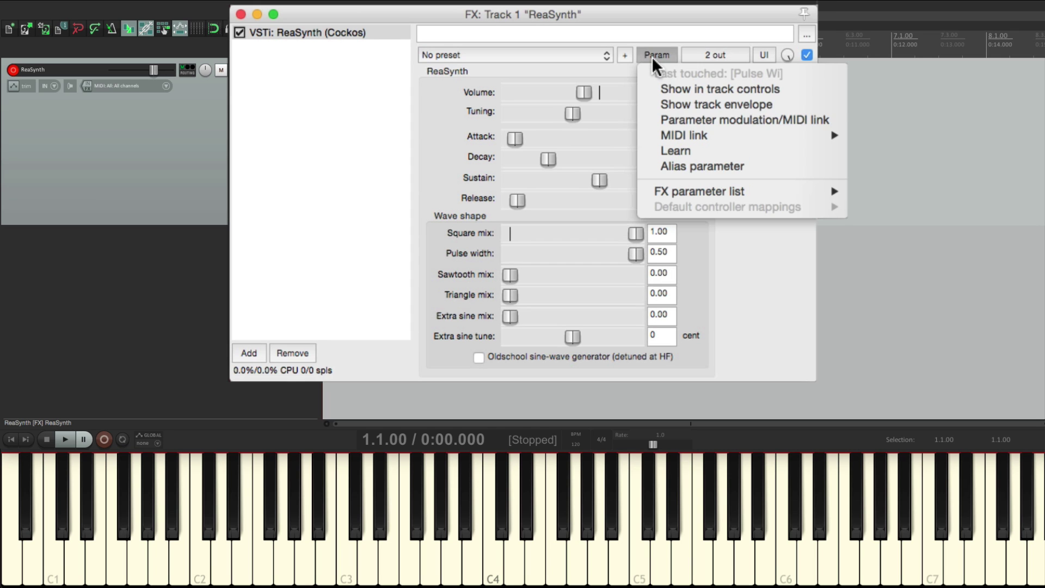
pyautogui.click(653, 121)
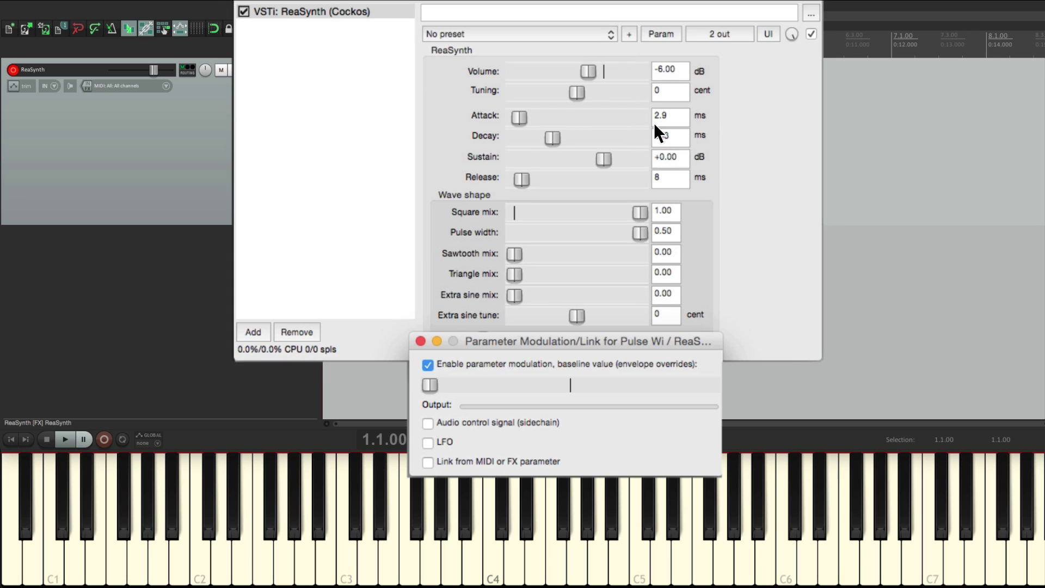
# Enable an LFO on the pulse width at 0.6667 Hz and 56.6% strength, and raise its baseline slightly above minimum
pyautogui.click(423, 441)
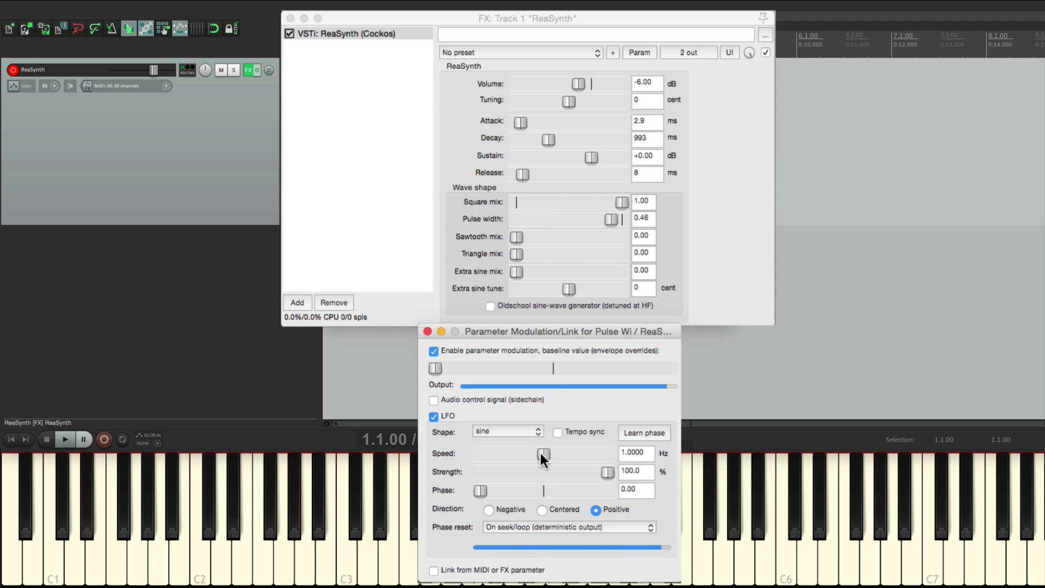
pyautogui.moveTo(539, 453); pyautogui.dragTo(520, 453)
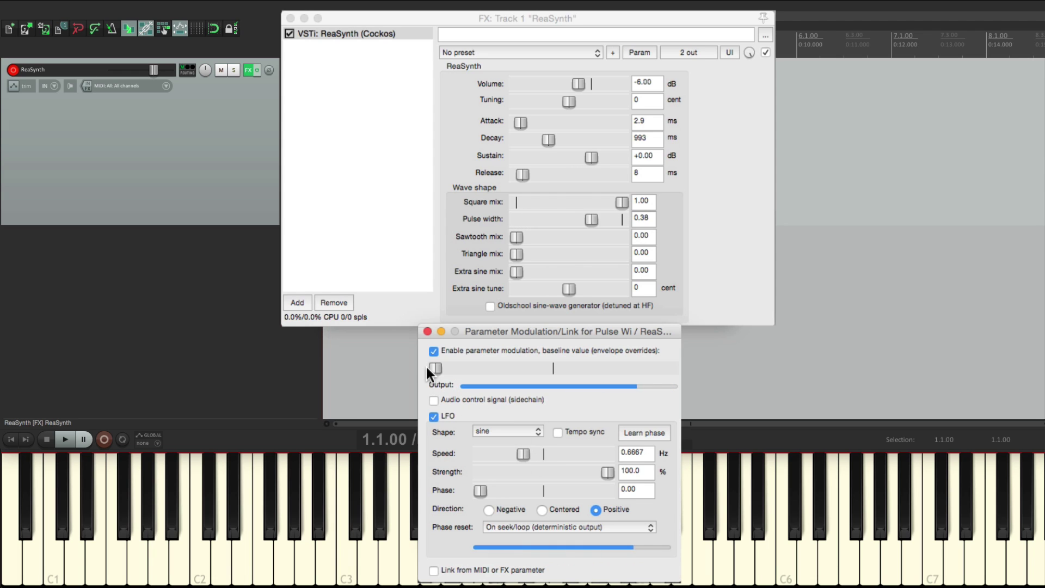
pyautogui.moveTo(606, 472); pyautogui.dragTo(553, 471)
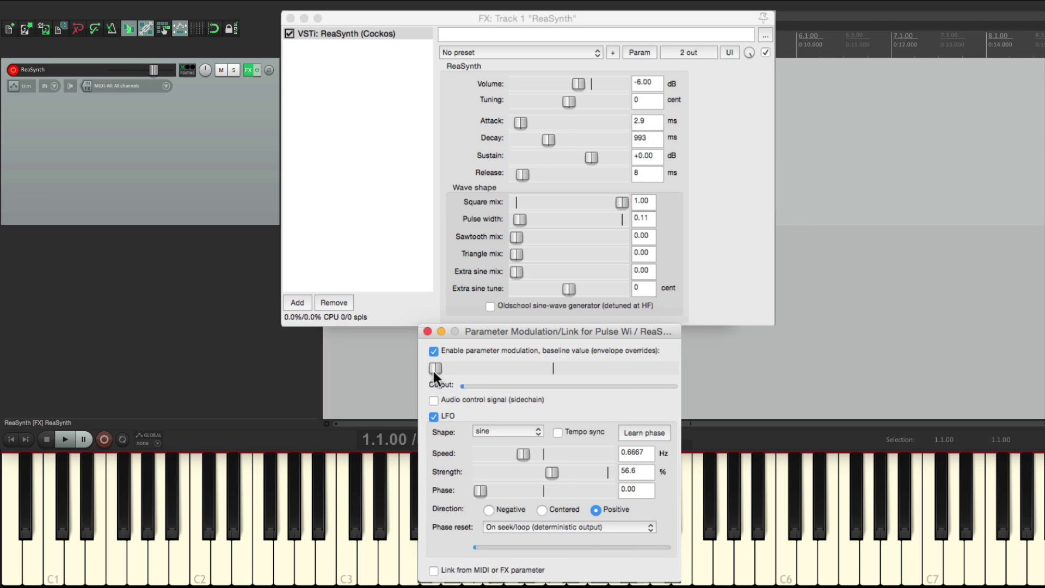
pyautogui.moveTo(433, 368); pyautogui.dragTo(460, 368)
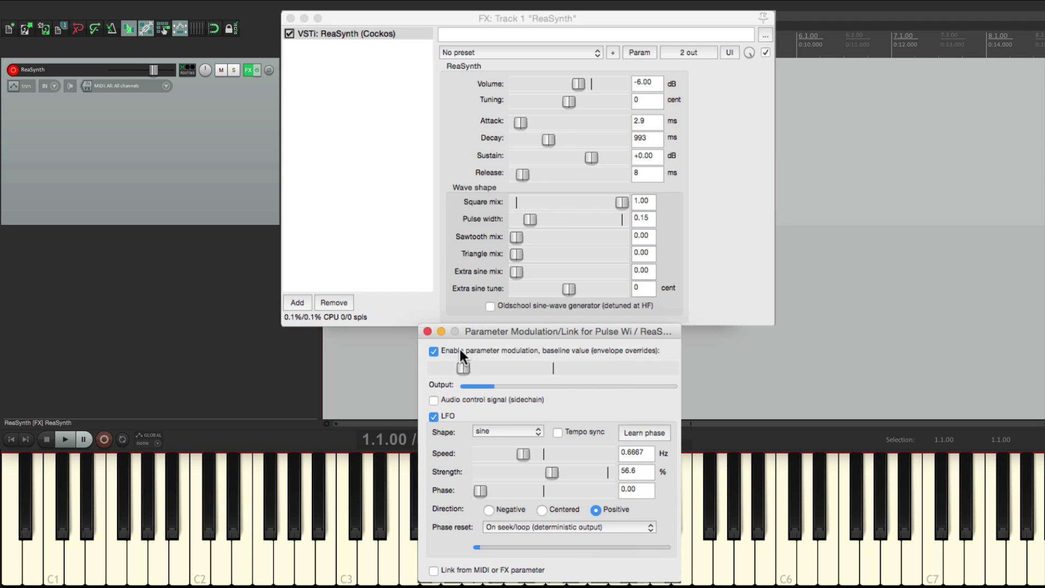
# Lower the square mix to 0.81 and enable parameter modulation on it with an LFO at 0.6000 Hz
pyautogui.moveTo(620, 202); pyautogui.dragTo(600, 201)
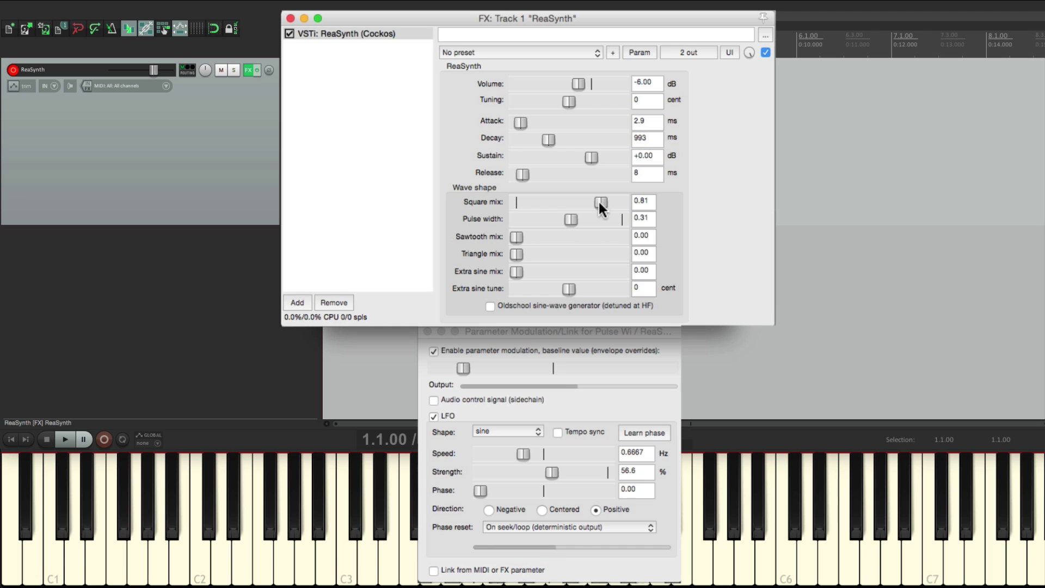
pyautogui.click(637, 51)
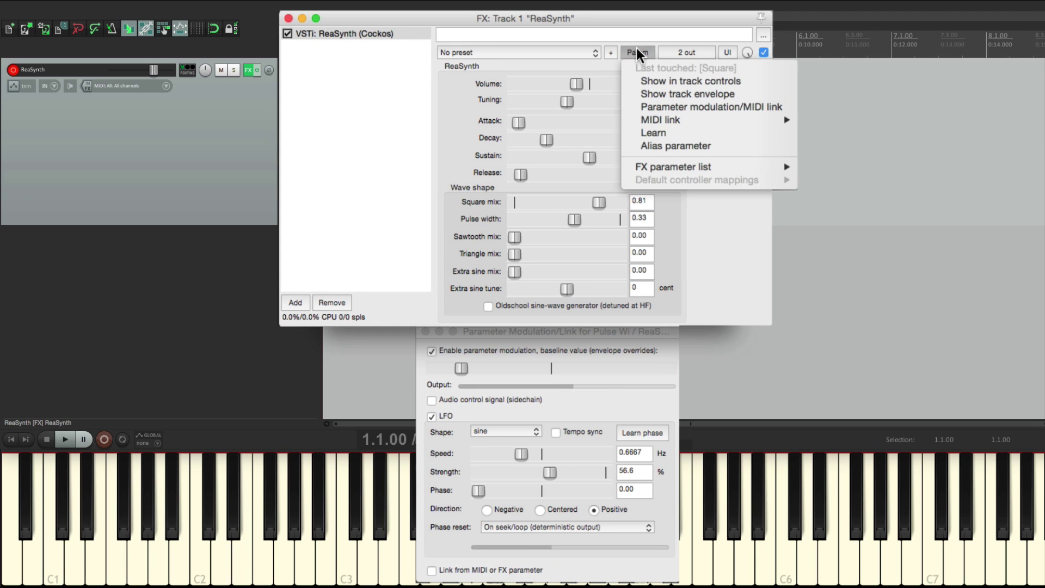
pyautogui.click(648, 107)
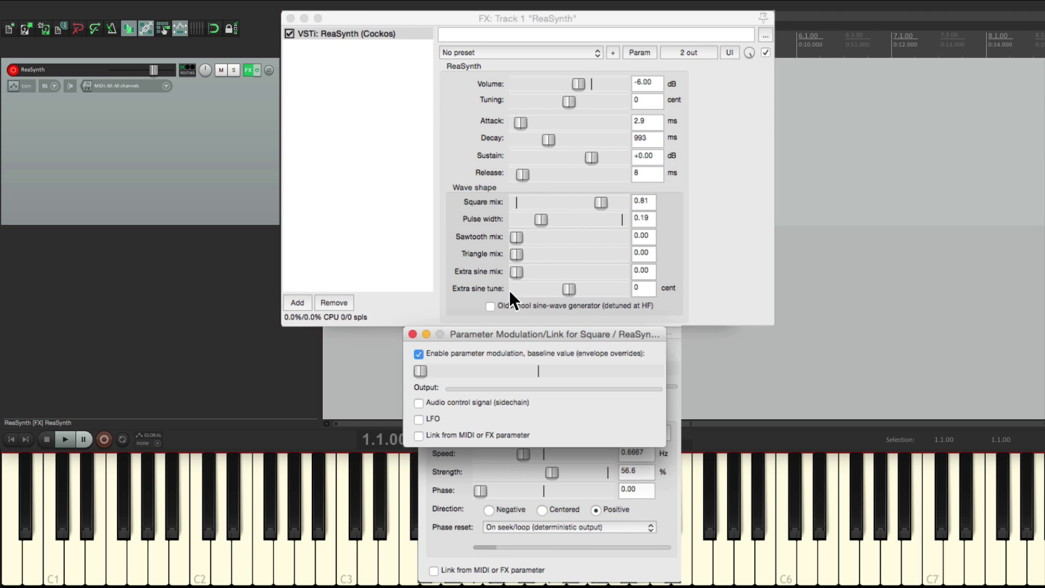
pyautogui.click(419, 419)
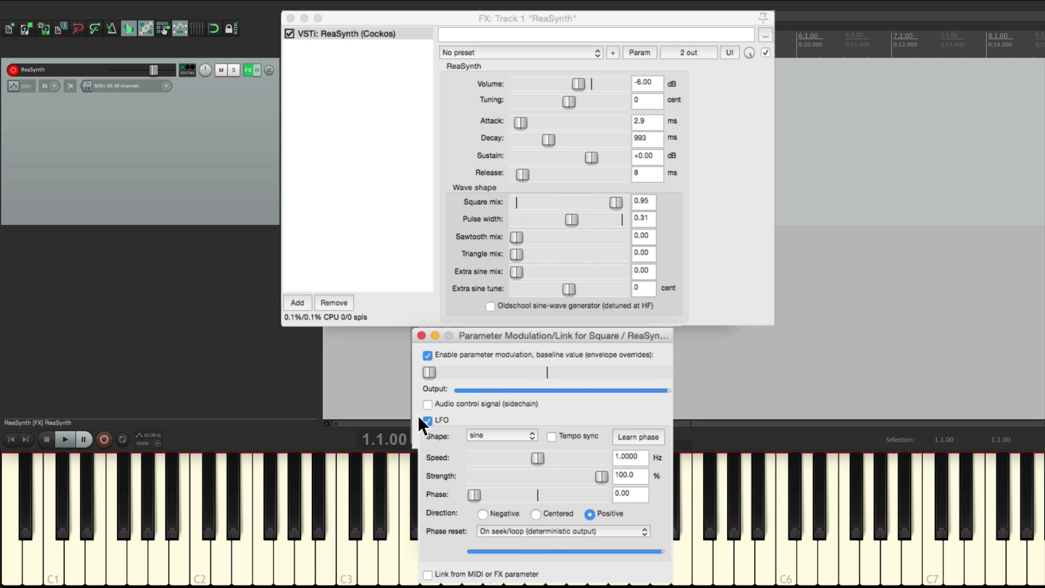
pyautogui.moveTo(537, 457); pyautogui.dragTo(510, 457)
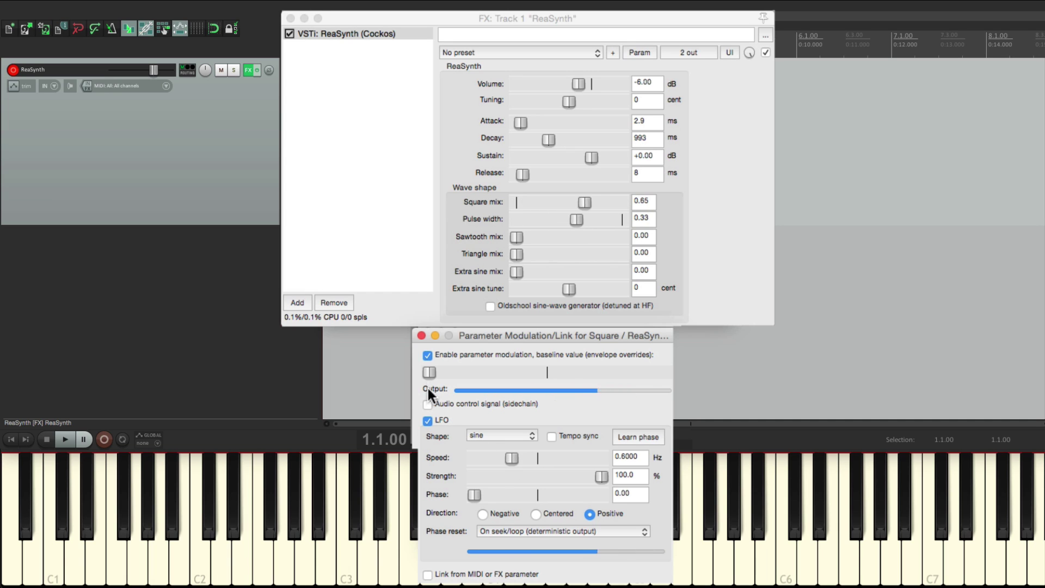
# Raise the square mix modulation baseline to just below the middle, with LFO strength 34.1% and speed 0.9231 Hz
pyautogui.moveTo(428, 372); pyautogui.dragTo(524, 372)
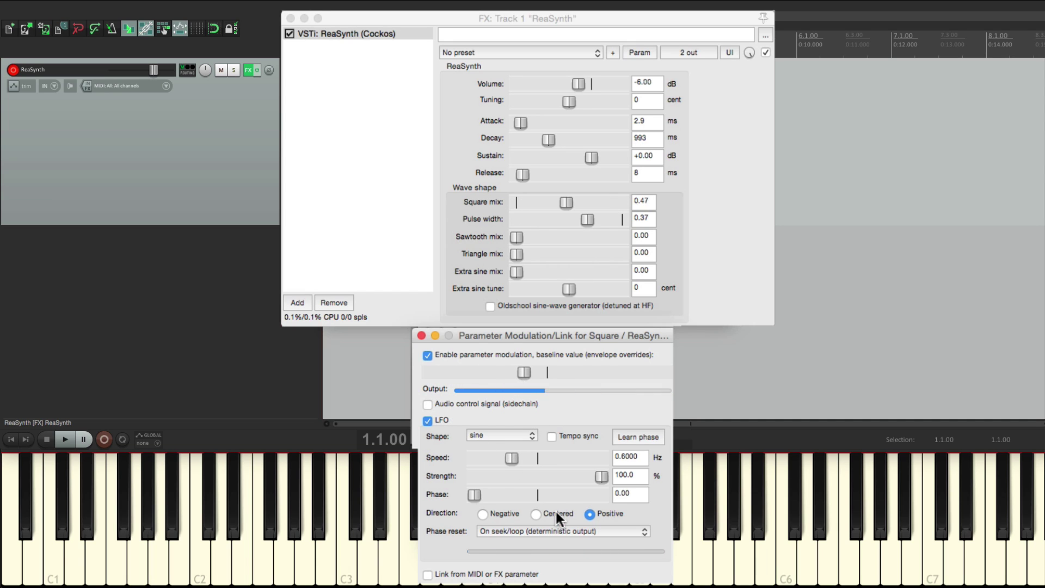
pyautogui.moveTo(601, 475); pyautogui.dragTo(526, 476)
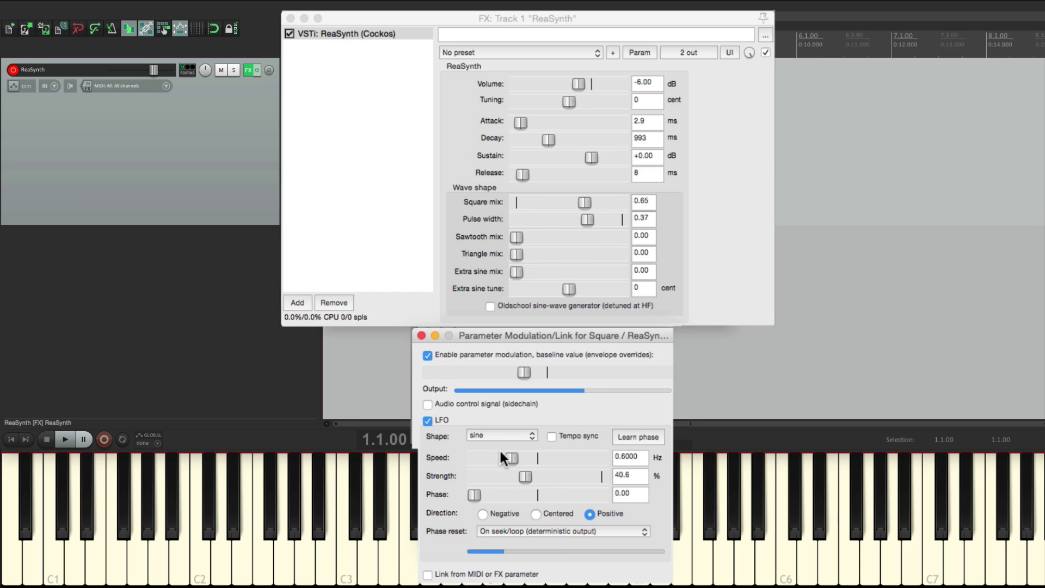
pyautogui.moveTo(520, 372); pyautogui.dragTo(530, 372)
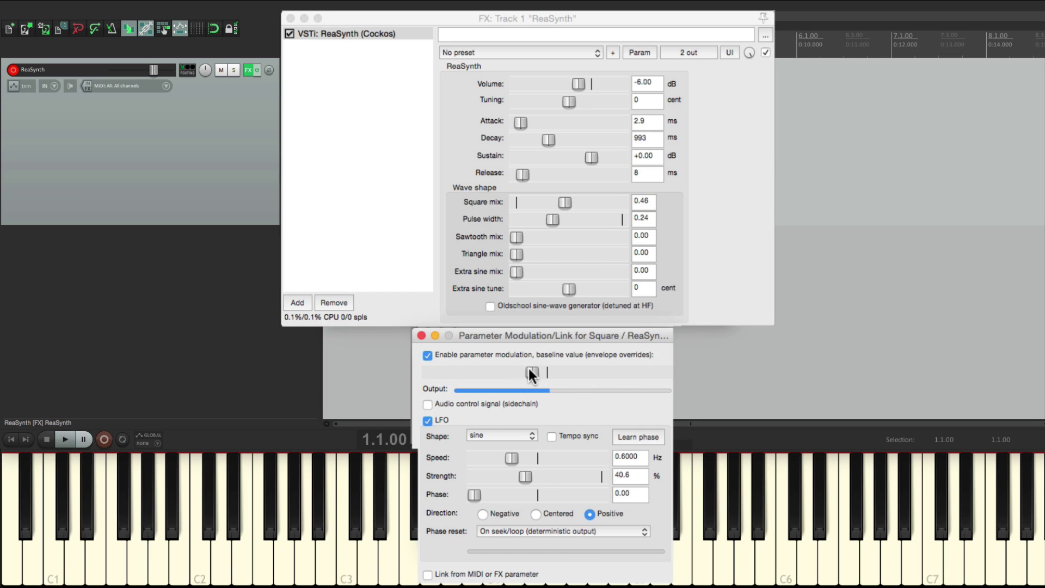
pyautogui.moveTo(525, 475); pyautogui.dragTo(518, 476)
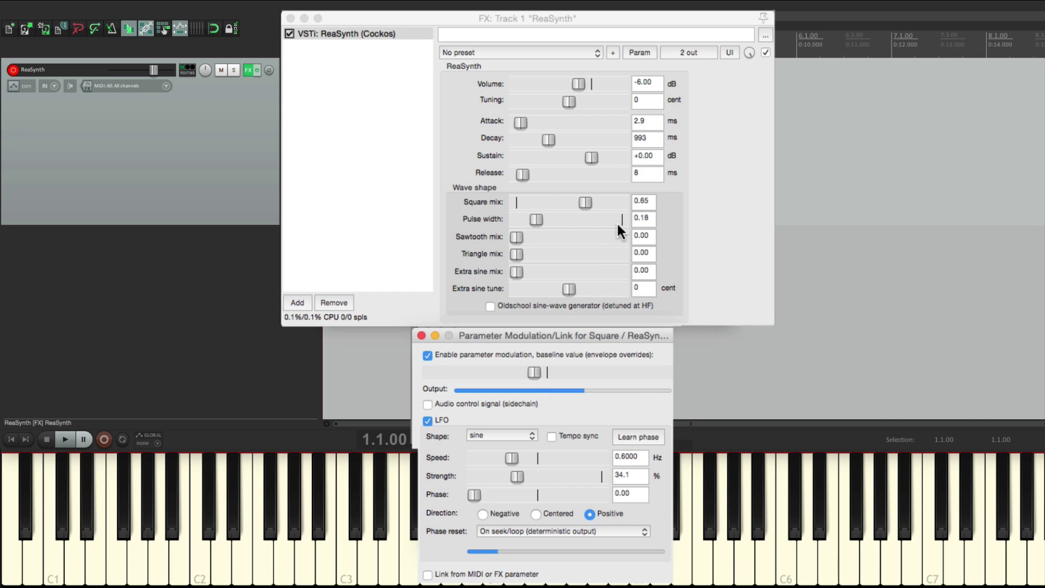
pyautogui.moveTo(511, 457); pyautogui.dragTo(533, 457)
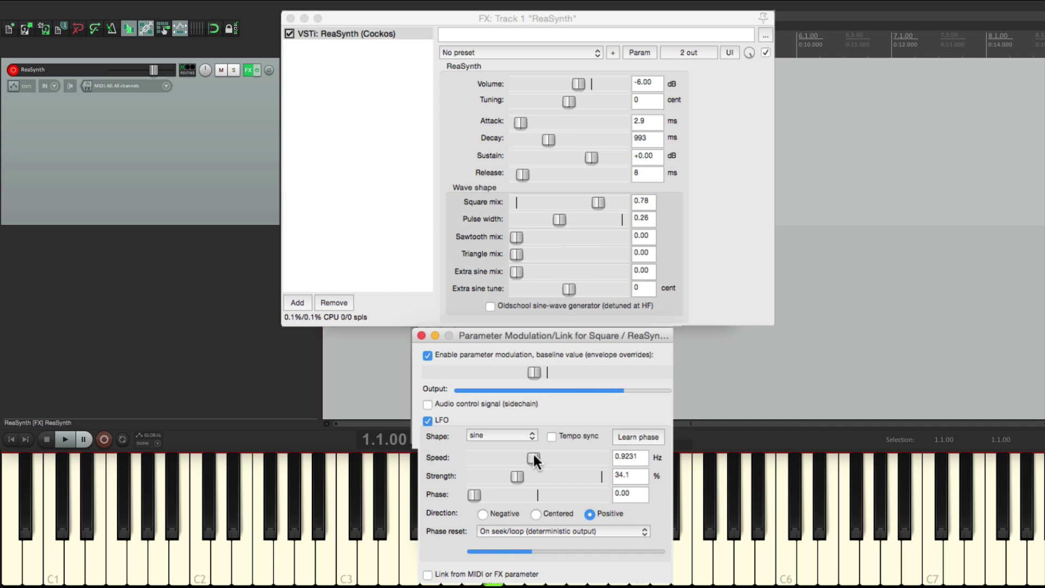
# Modulate the sawtooth mix with an LFO at 0.6667 Hz and 41.7% strength, with the baseline around the middle
pyautogui.click(515, 238)
pyautogui.click(641, 51)
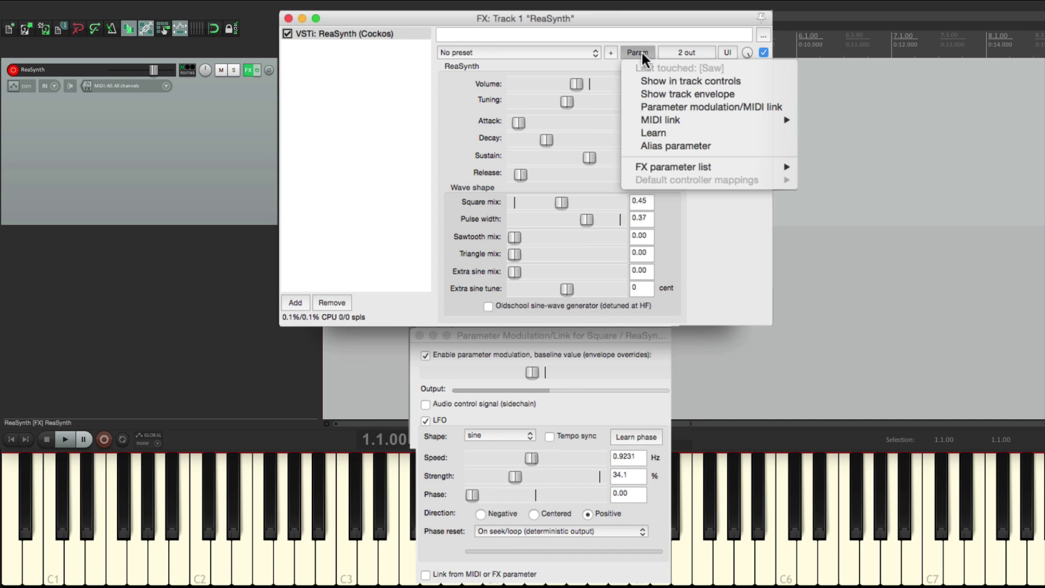
pyautogui.click(652, 107)
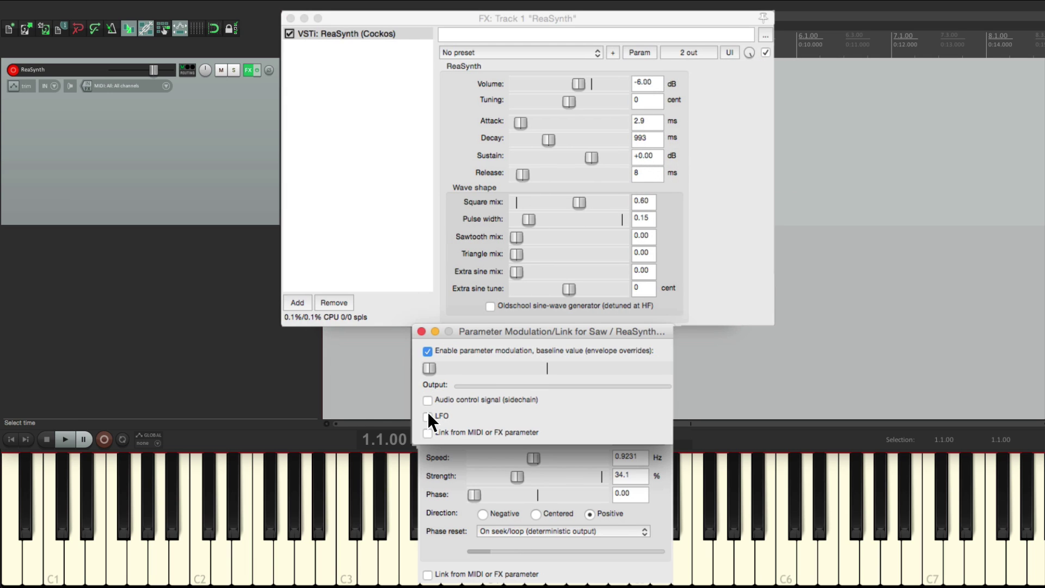
pyautogui.click(427, 414)
pyautogui.moveTo(596, 475); pyautogui.dragTo(521, 476)
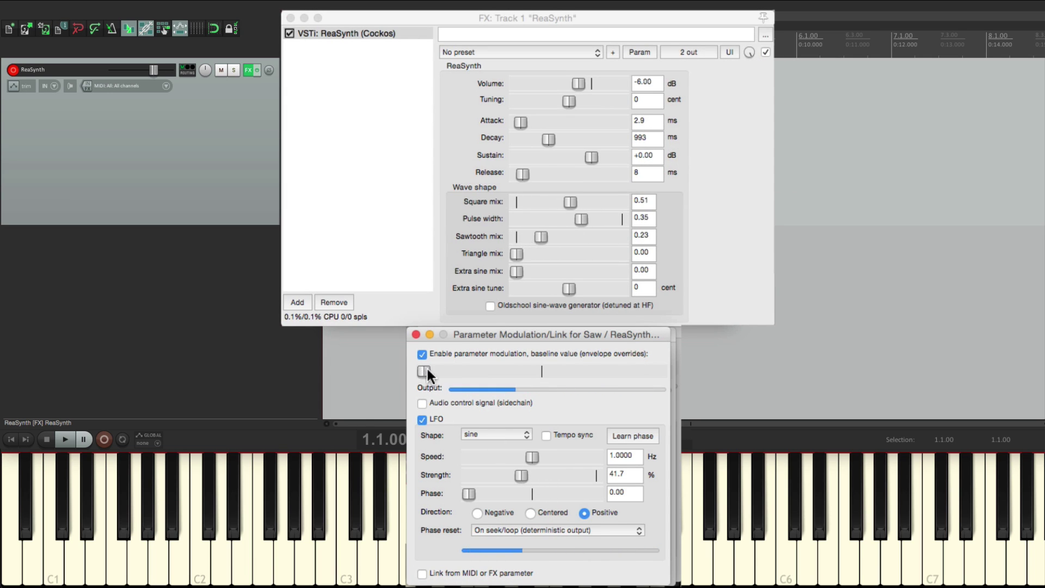
pyautogui.moveTo(426, 368); pyautogui.dragTo(541, 387)
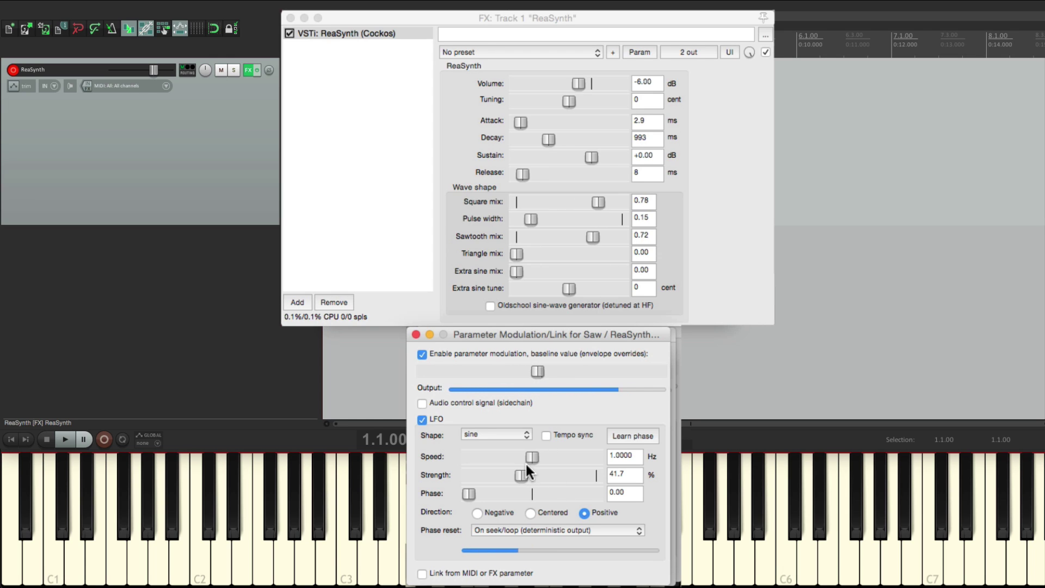
pyautogui.moveTo(525, 455); pyautogui.dragTo(507, 457)
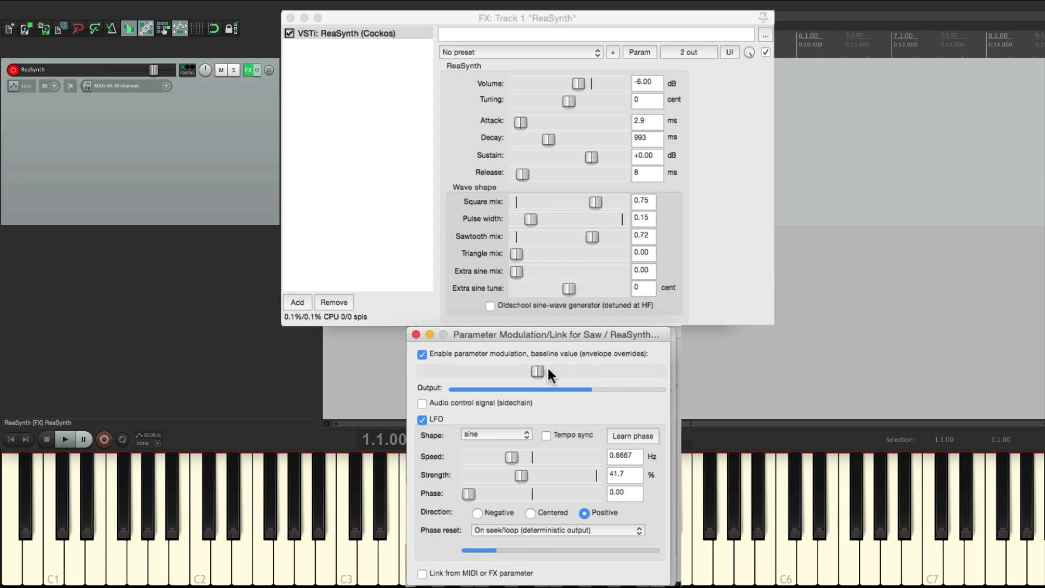
# Set the sawtooth mix to 1.00 on ReaSynth with default settings and add ReaEQ after it on the track
pyautogui.moveTo(521, 120); pyautogui.dragTo(541, 117)
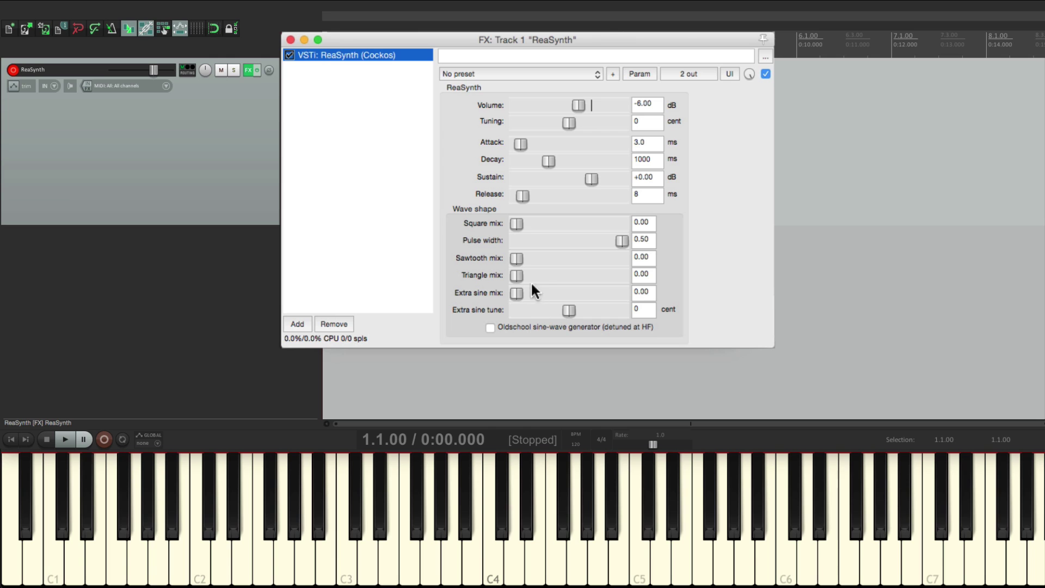
pyautogui.moveTo(516, 259); pyautogui.dragTo(645, 276)
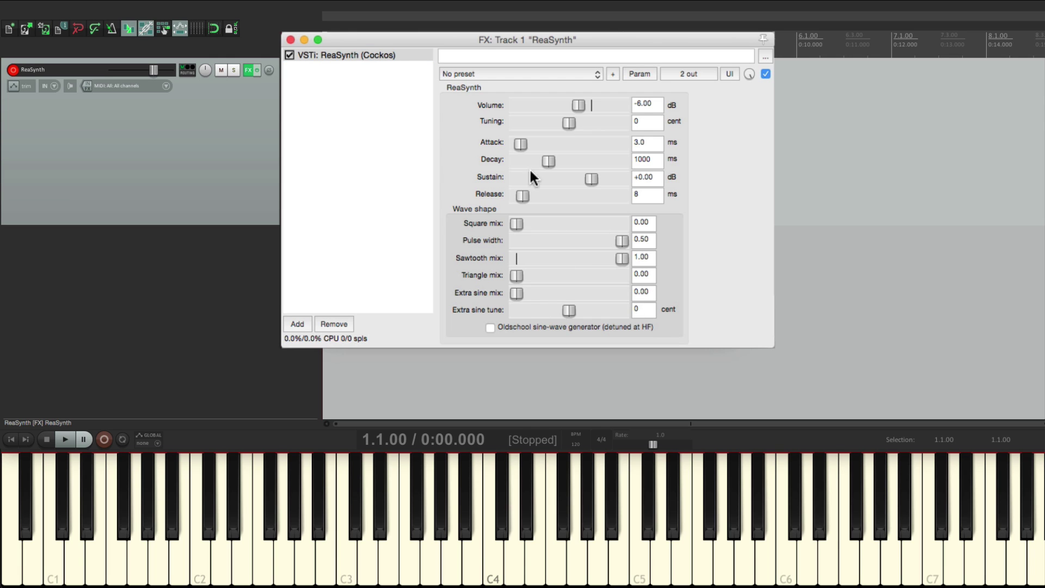
pyautogui.doubleClick(362, 99)
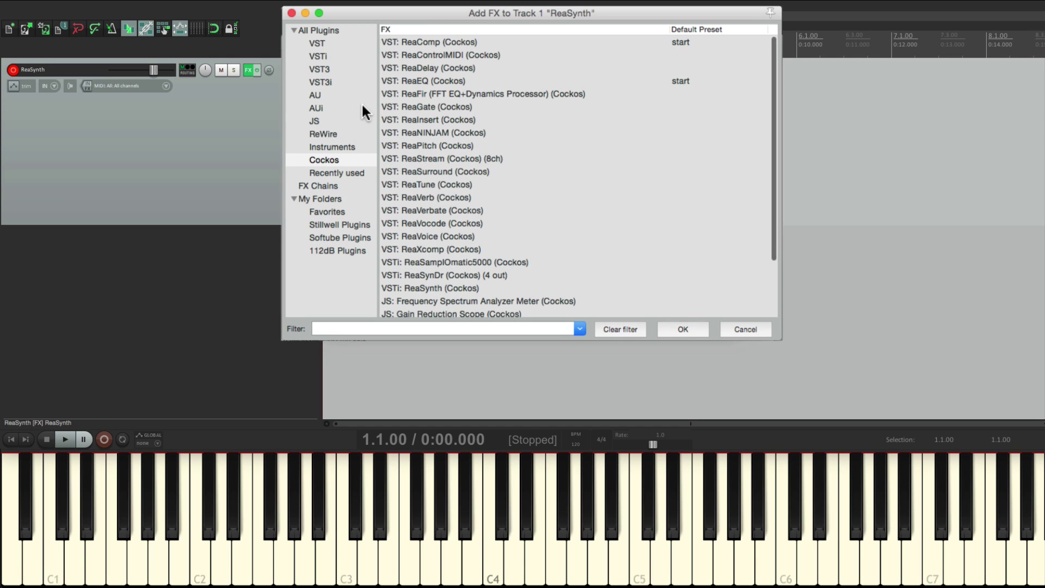
pyautogui.doubleClick(454, 80)
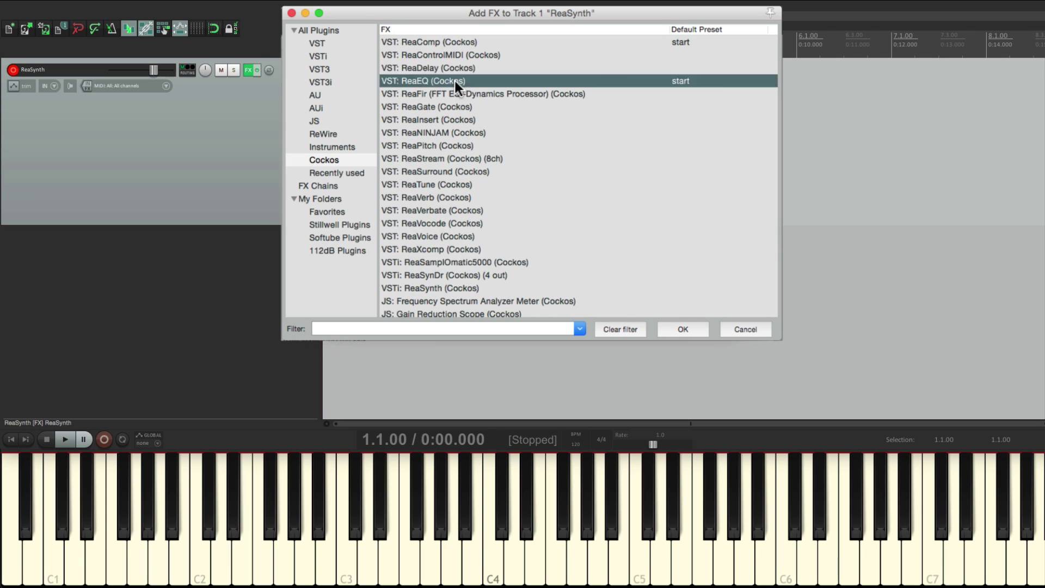
# Remove all ReaEQ bands except one and change the remaining band's type to Low Pass
pyautogui.click(541, 332)
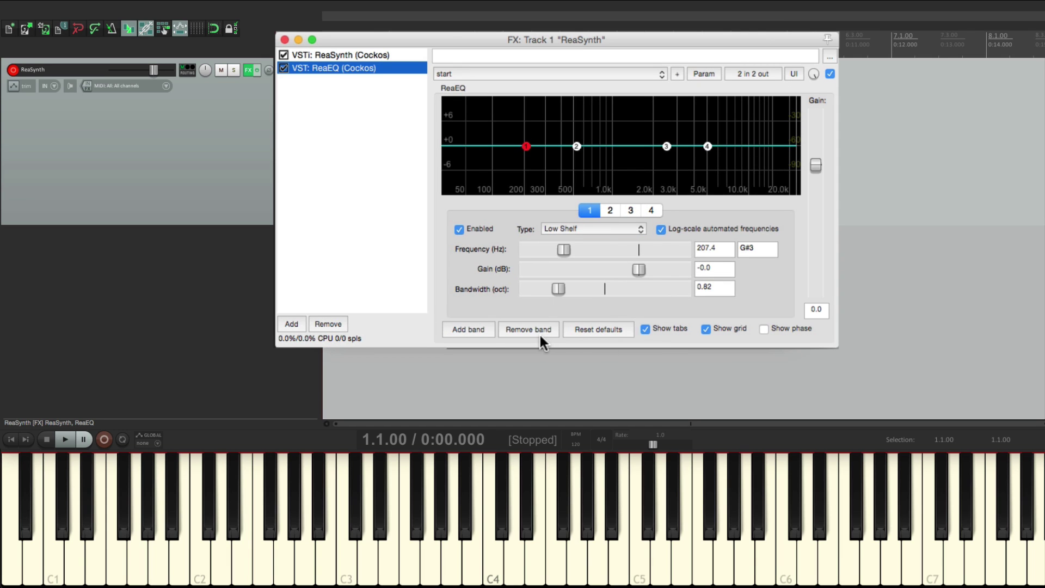
pyautogui.click(527, 327)
pyautogui.click(528, 327)
pyautogui.click(528, 328)
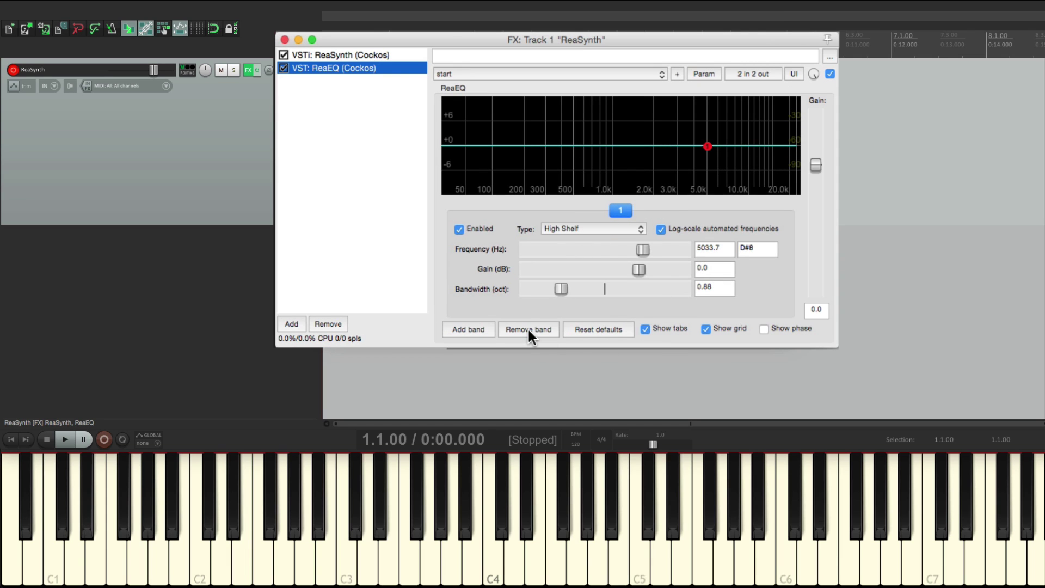
pyautogui.click(579, 227)
pyautogui.click(599, 246)
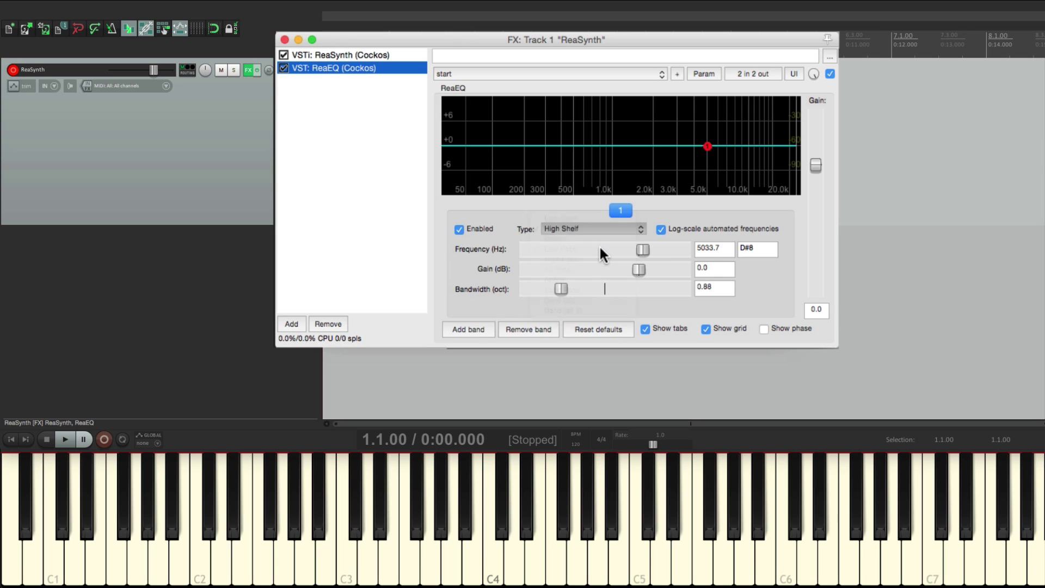
# Set the low-pass band's bandwidth to 0.55 oct and sweep its frequency down to 1721.9 Hz
pyautogui.moveTo(561, 288)
pyautogui.mouseDown()
pyautogui.moveTo(578, 291)
pyautogui.moveTo(544, 294)
pyautogui.mouseUp()
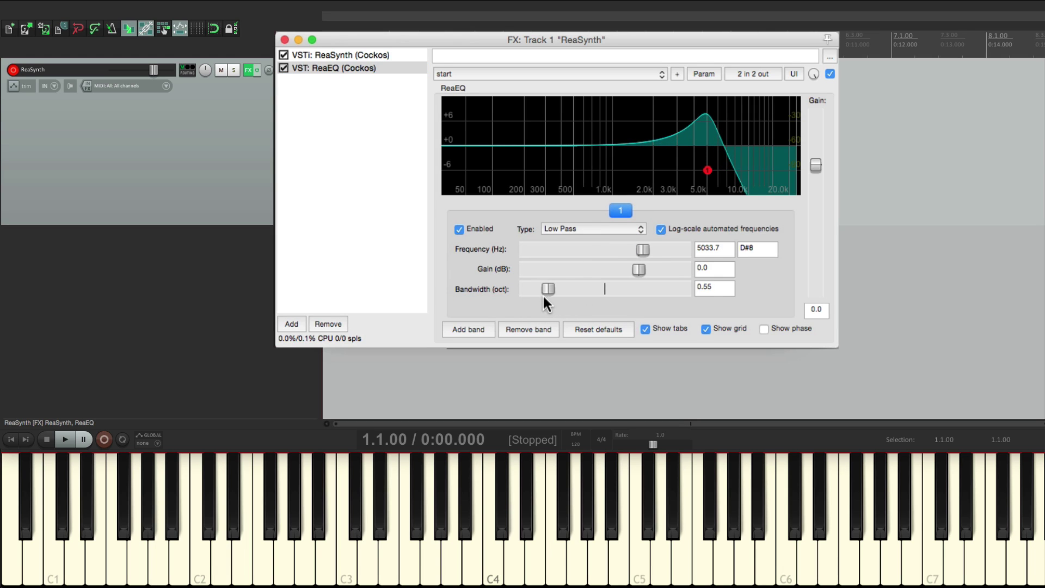
pyautogui.moveTo(637, 253); pyautogui.dragTo(623, 235)
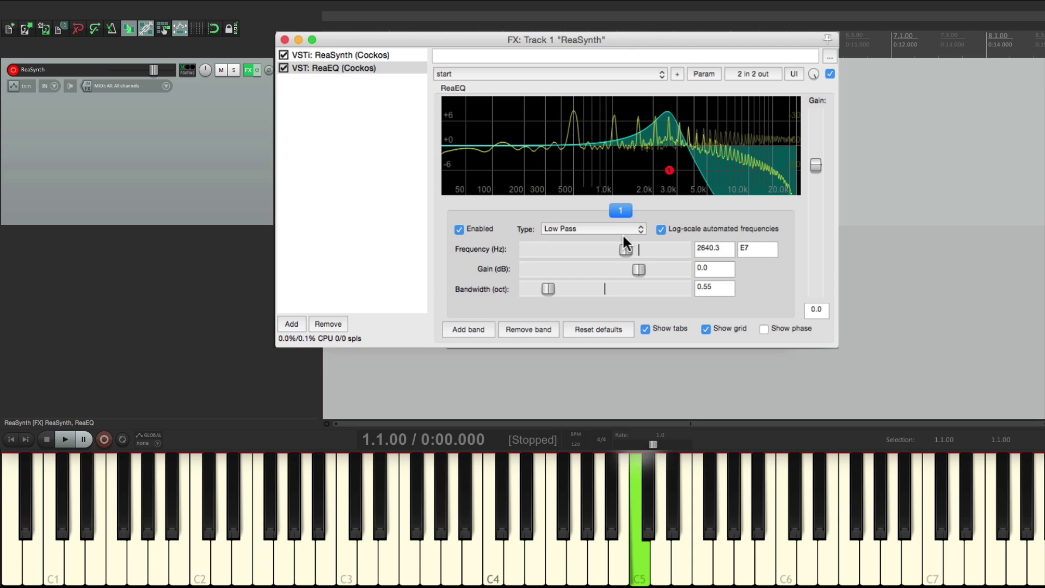
pyautogui.moveTo(624, 248)
pyautogui.mouseDown()
pyautogui.moveTo(578, 246)
pyautogui.moveTo(632, 246)
pyautogui.moveTo(612, 250)
pyautogui.mouseUp()
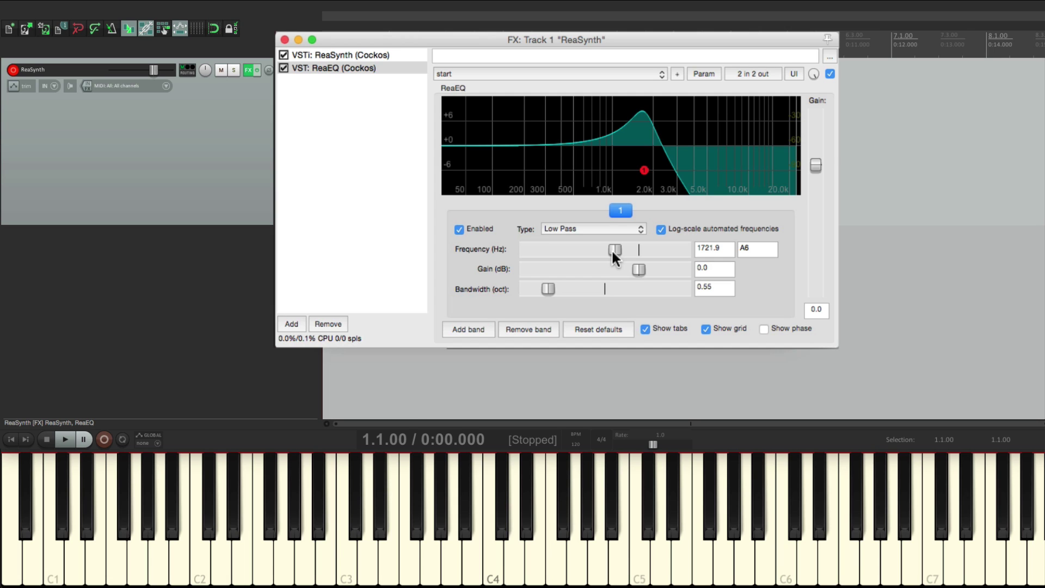
# Modulate the low-pass frequency with an LFO at 2.1667 Hz and 47.0% strength, raising the baseline to below the middle
pyautogui.click(695, 75)
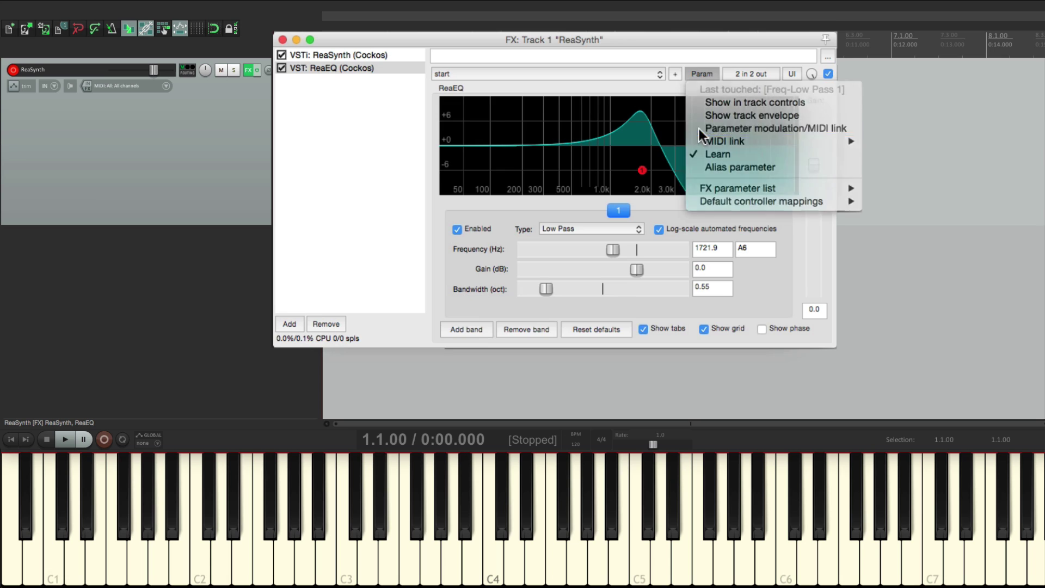
pyautogui.click(699, 128)
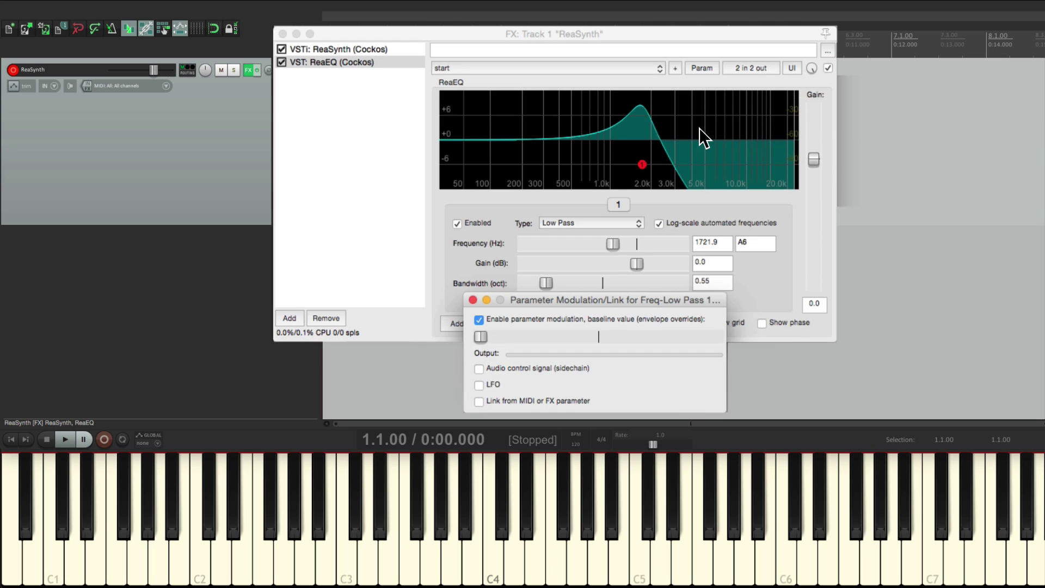
pyautogui.click(479, 384)
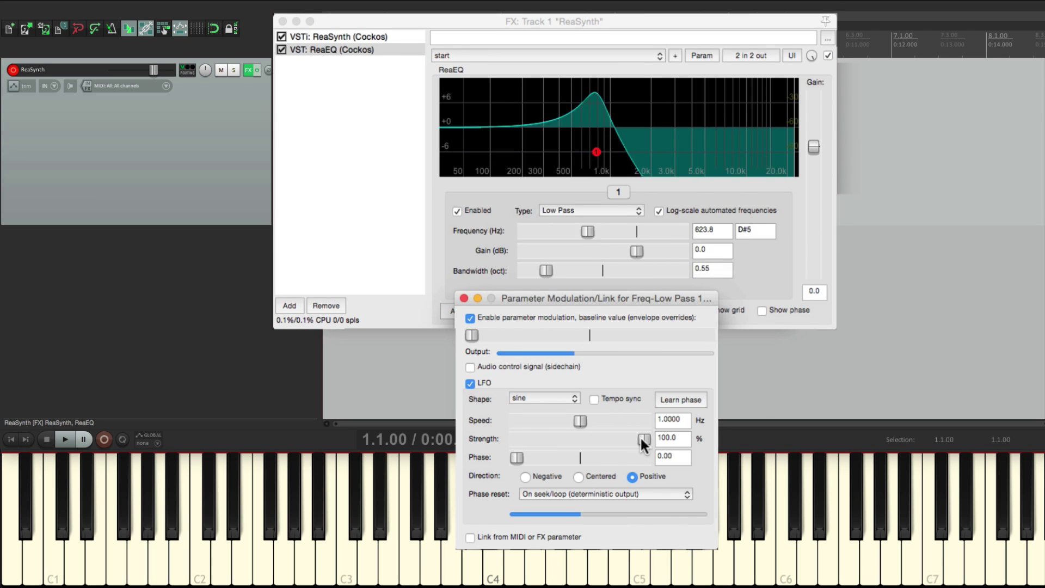
pyautogui.moveTo(640, 435); pyautogui.dragTo(570, 441)
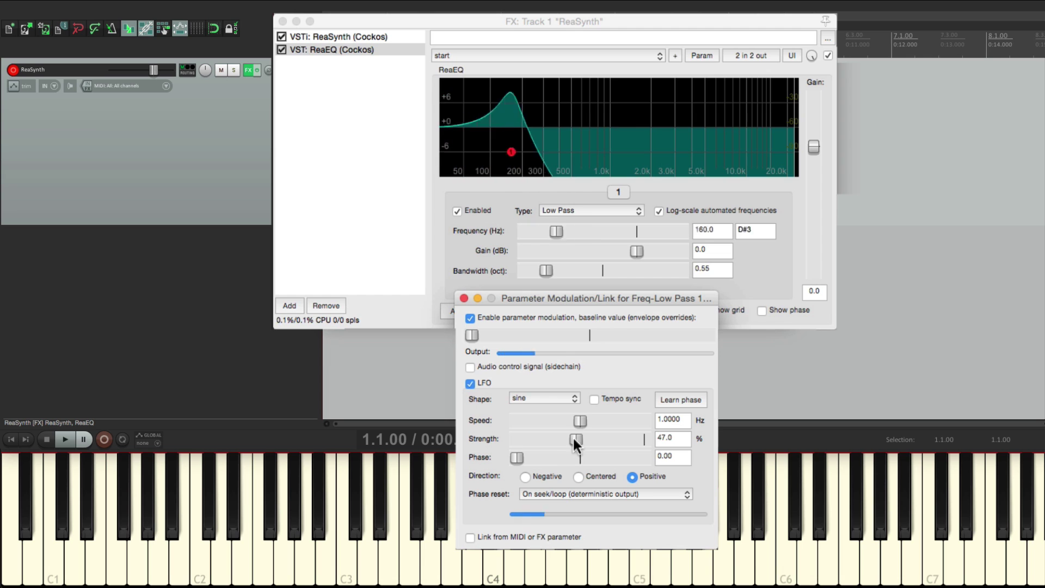
pyautogui.moveTo(472, 335); pyautogui.dragTo(550, 339)
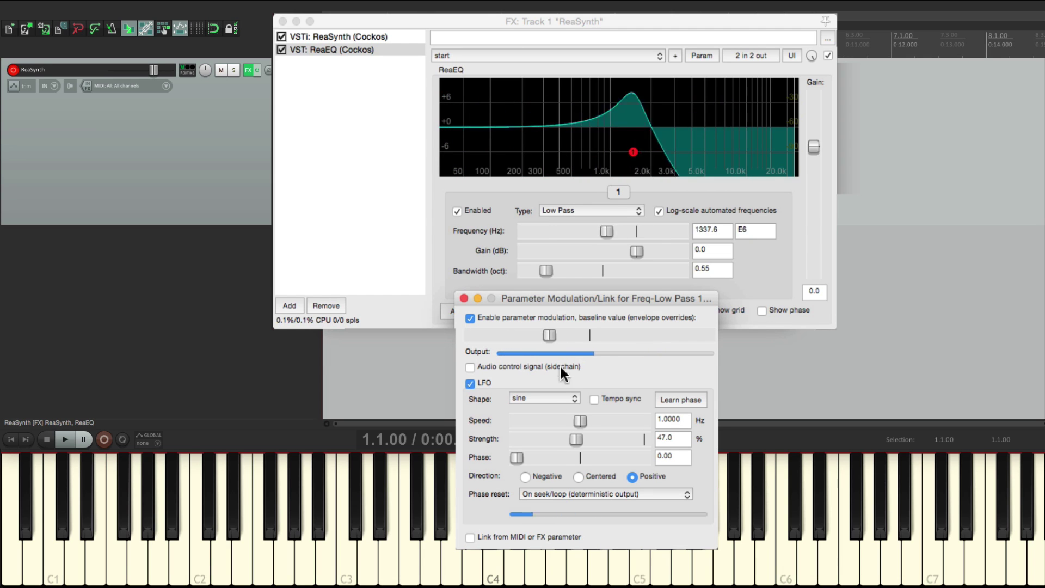
pyautogui.moveTo(579, 419)
pyautogui.mouseDown()
pyautogui.moveTo(552, 424)
pyautogui.moveTo(589, 417)
pyautogui.mouseUp()
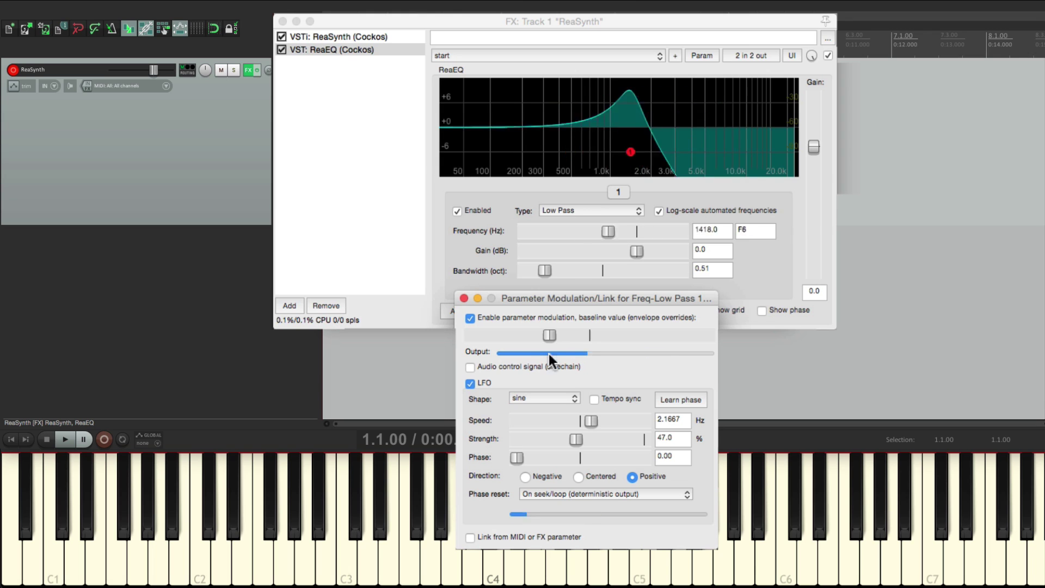
# Replace the LFO on the low-pass frequency with audio control signal modulation, using track audio channels 1+2 as its input
pyautogui.click(470, 383)
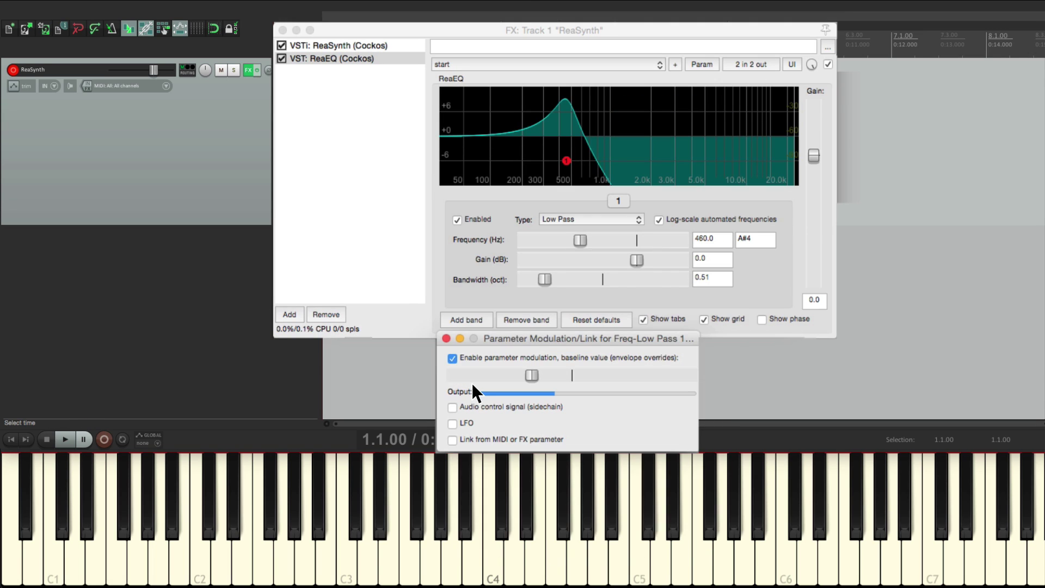
pyautogui.click(453, 407)
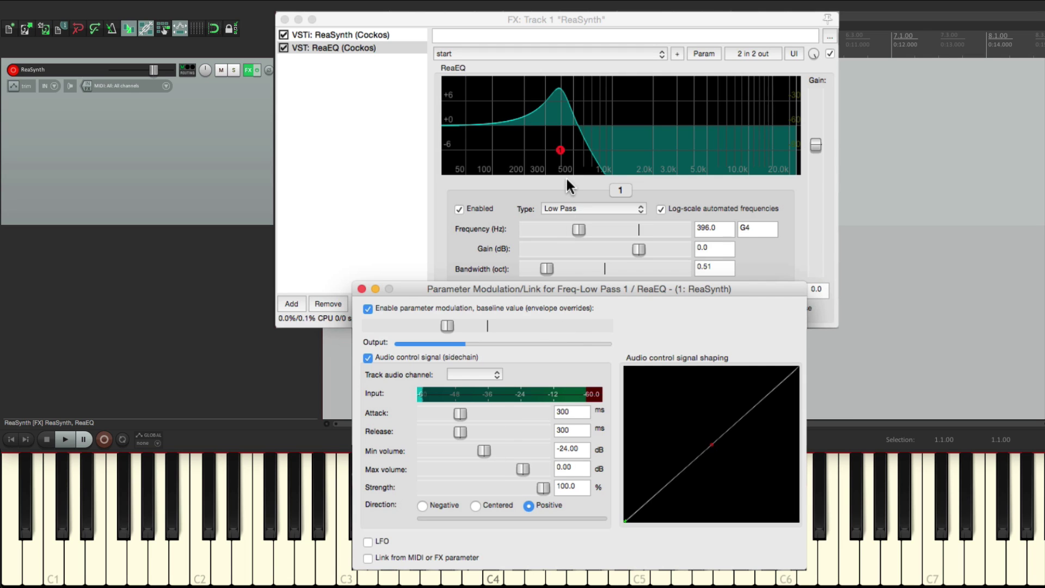
pyautogui.click(479, 366)
pyautogui.click(477, 389)
# Adjust the audio control signal's volume range to a minimum of -26.59 dB and a maximum of -0.96 dB
pyautogui.moveTo(475, 445); pyautogui.dragTo(463, 452)
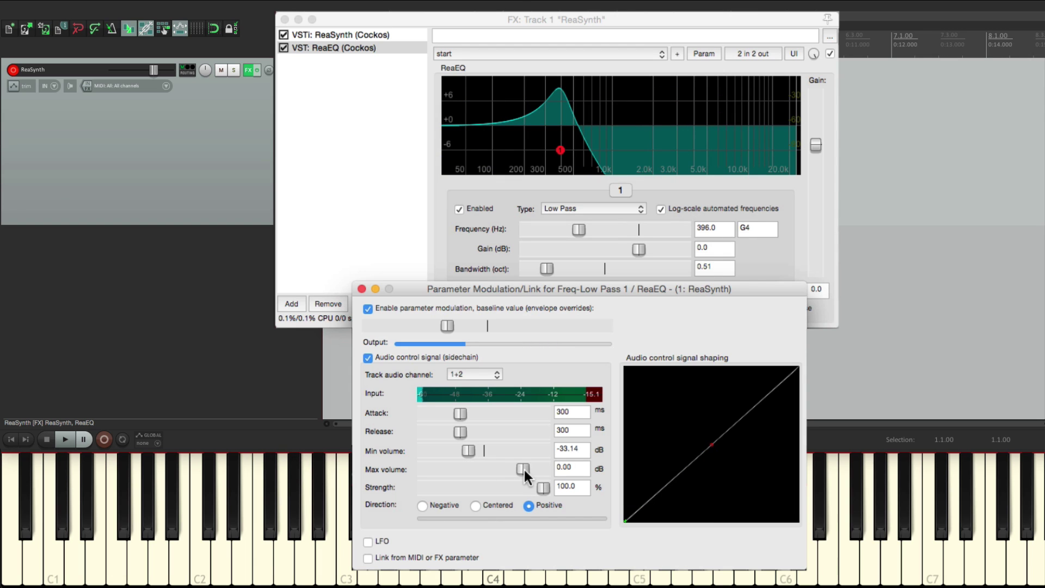
pyautogui.moveTo(523, 468)
pyautogui.mouseDown()
pyautogui.moveTo(499, 469)
pyautogui.moveTo(542, 473)
pyautogui.moveTo(495, 469)
pyautogui.moveTo(531, 471)
pyautogui.mouseUp()
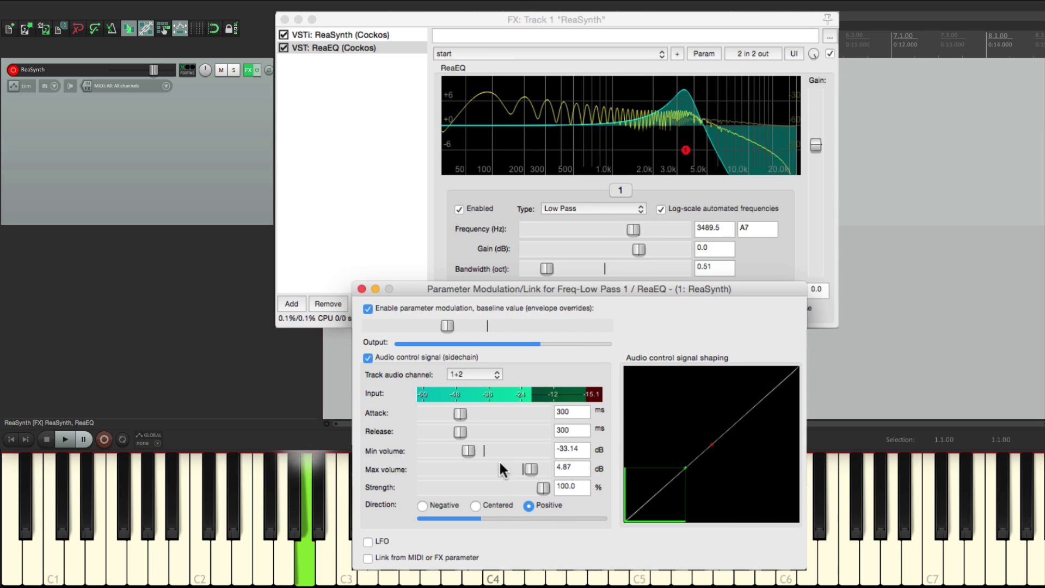
pyautogui.moveTo(471, 447); pyautogui.dragTo(490, 451)
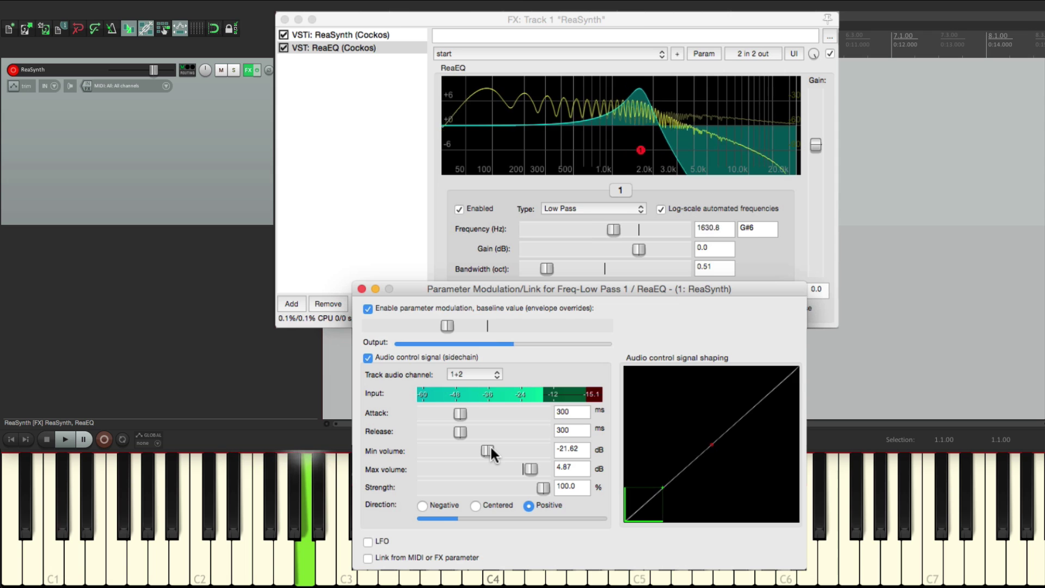
pyautogui.moveTo(524, 463); pyautogui.dragTo(481, 450)
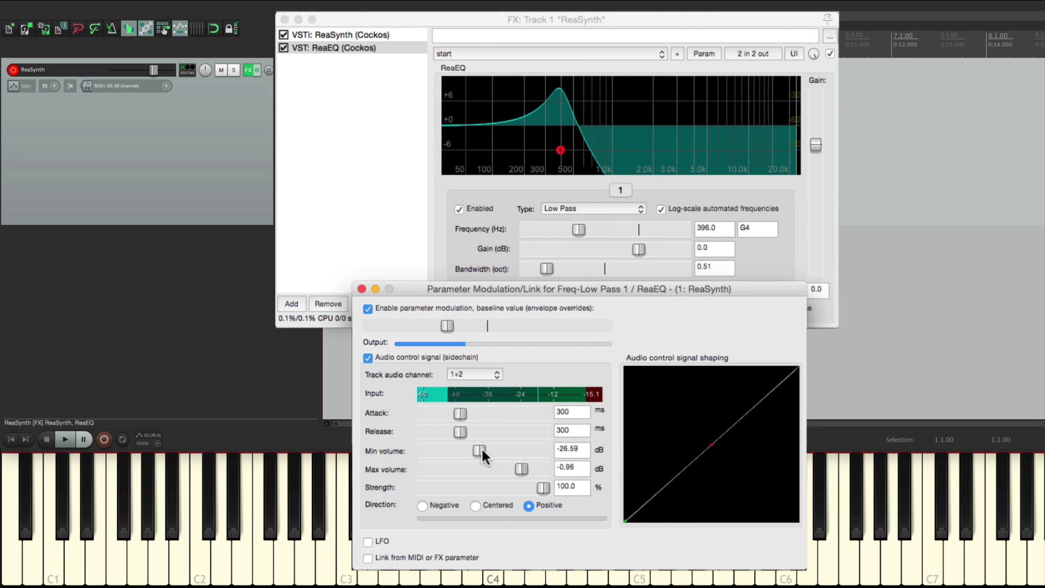
# Try a longer ReaSynth attack of 123.4 ms and reset the attack to its default
pyautogui.click(373, 35)
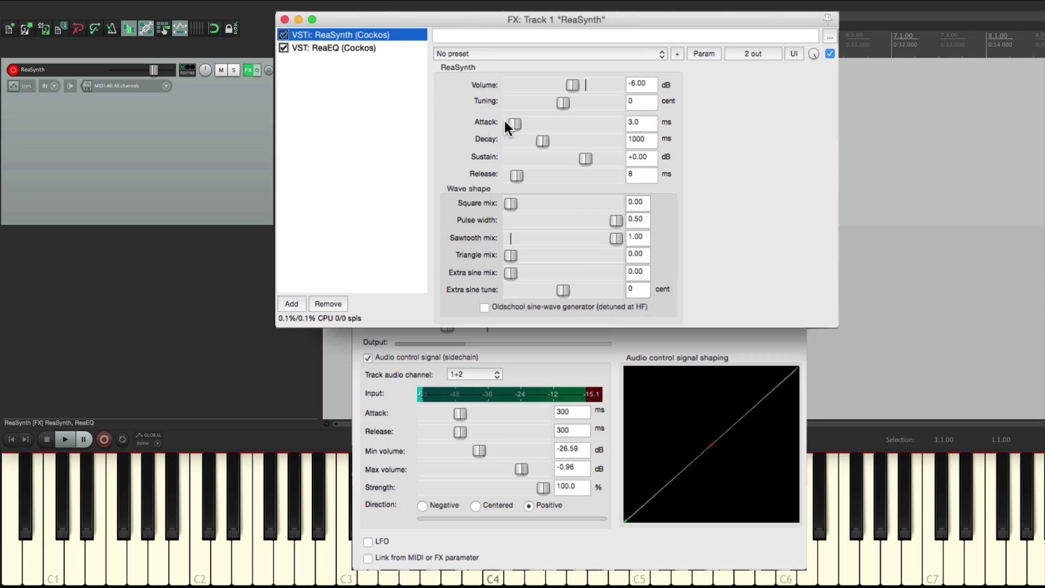
pyautogui.moveTo(504, 121); pyautogui.dragTo(525, 124)
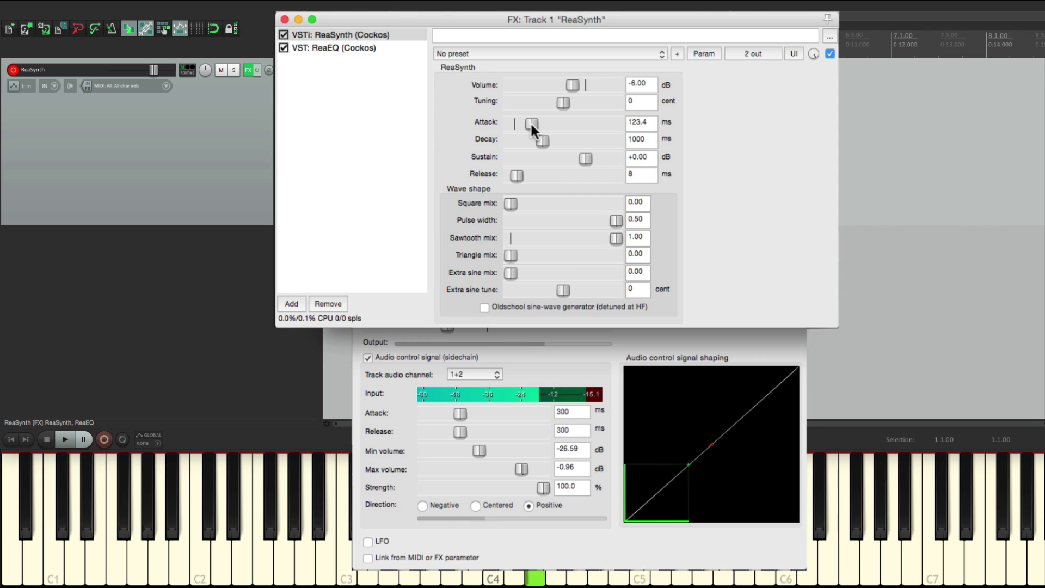
pyautogui.doubleClick(530, 122)
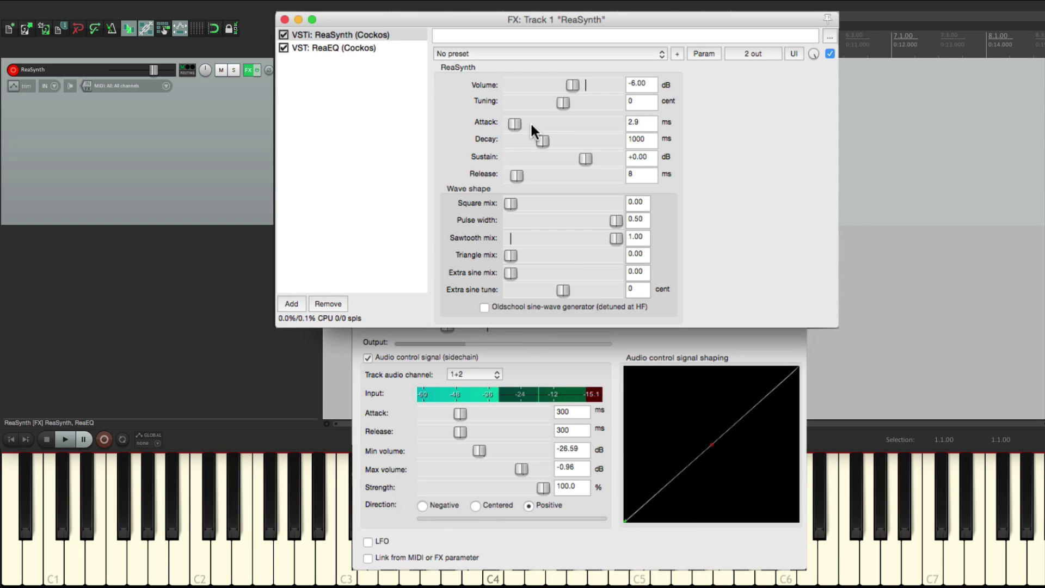
# Change the low-pass frequency's audio control direction to Negative and raise the modulation baseline to about three quarters of its range
pyautogui.click(345, 45)
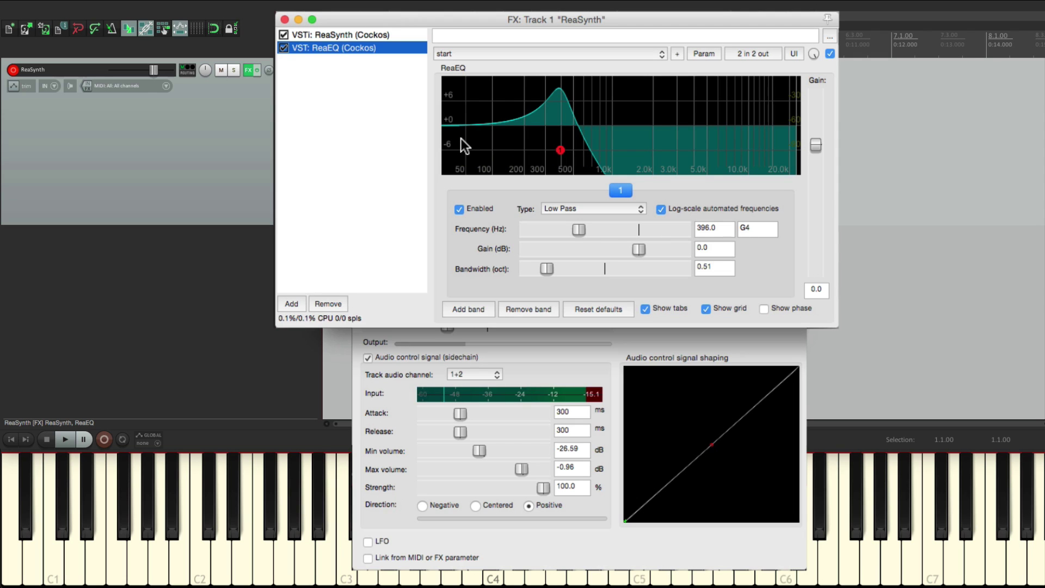
pyautogui.click(624, 338)
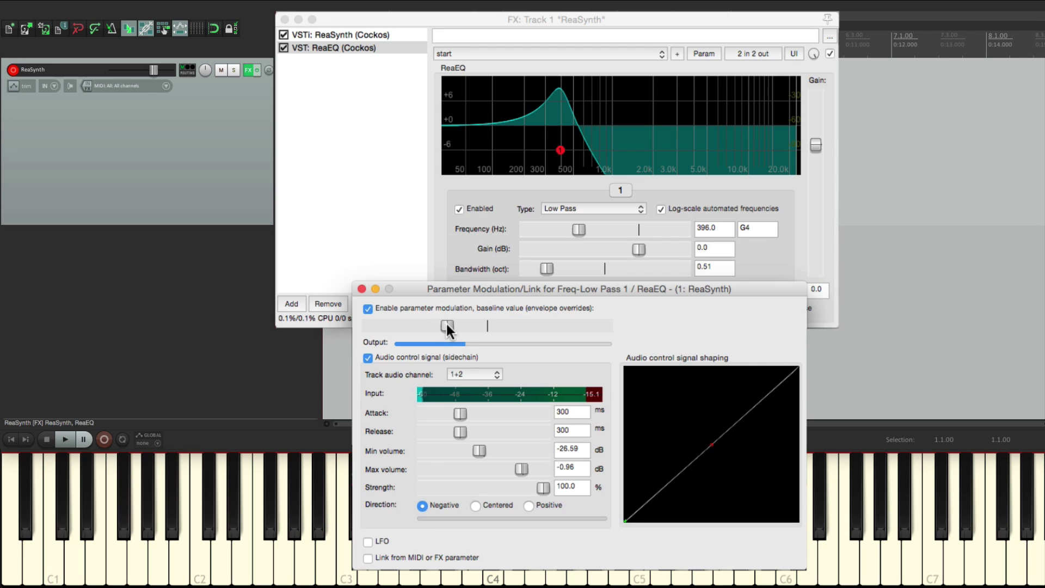
pyautogui.moveTo(447, 325); pyautogui.dragTo(523, 340)
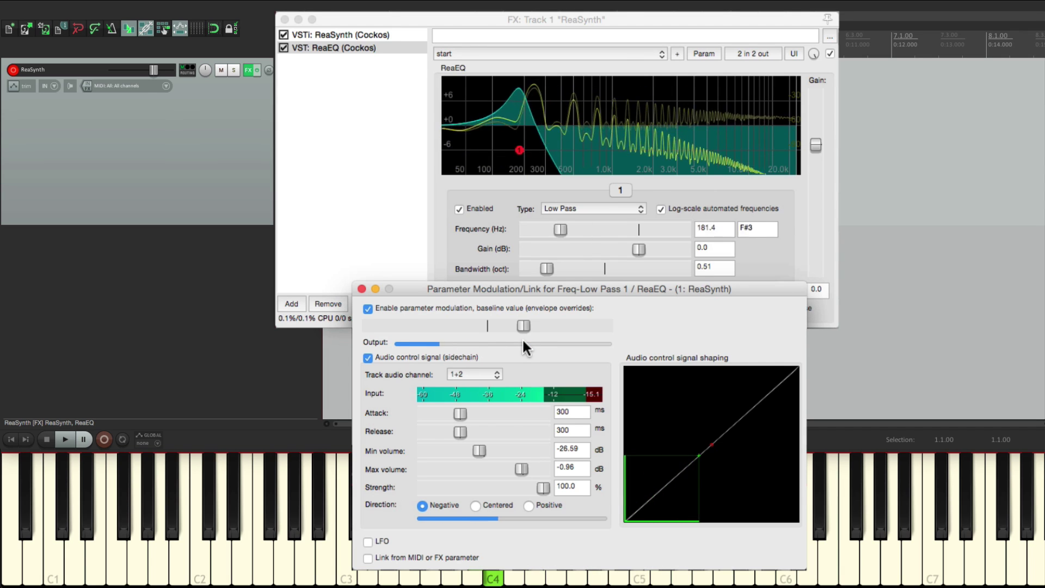
pyautogui.moveTo(521, 326); pyautogui.dragTo(550, 328)
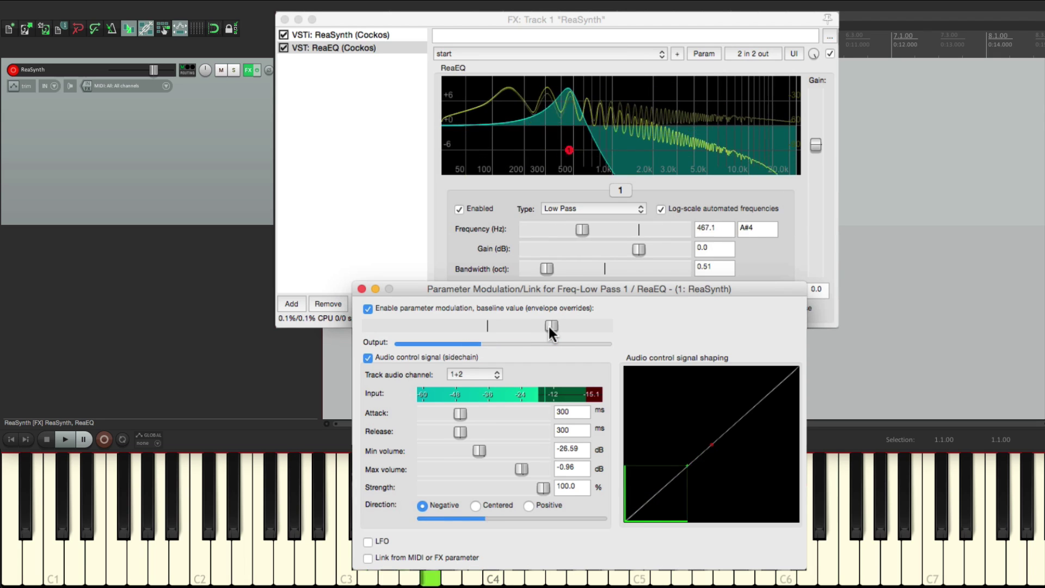